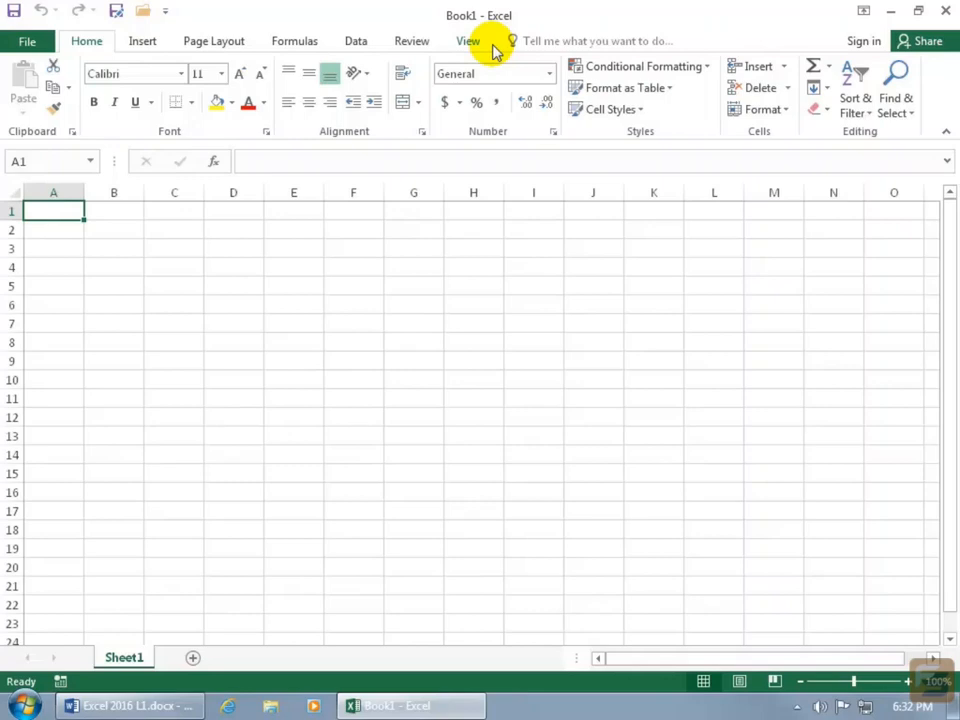
# Step: Open the ribbon customization options, list commands from All Commands, and enable the Developer main tab
pyautogui.rightClick(395, 73)
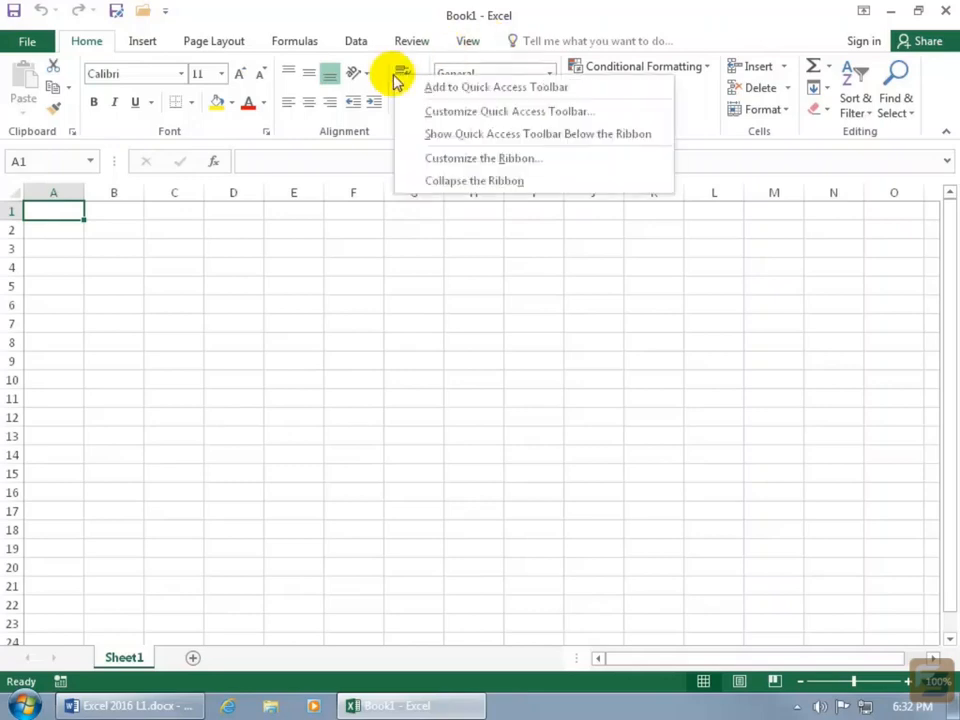
pyautogui.click(428, 162)
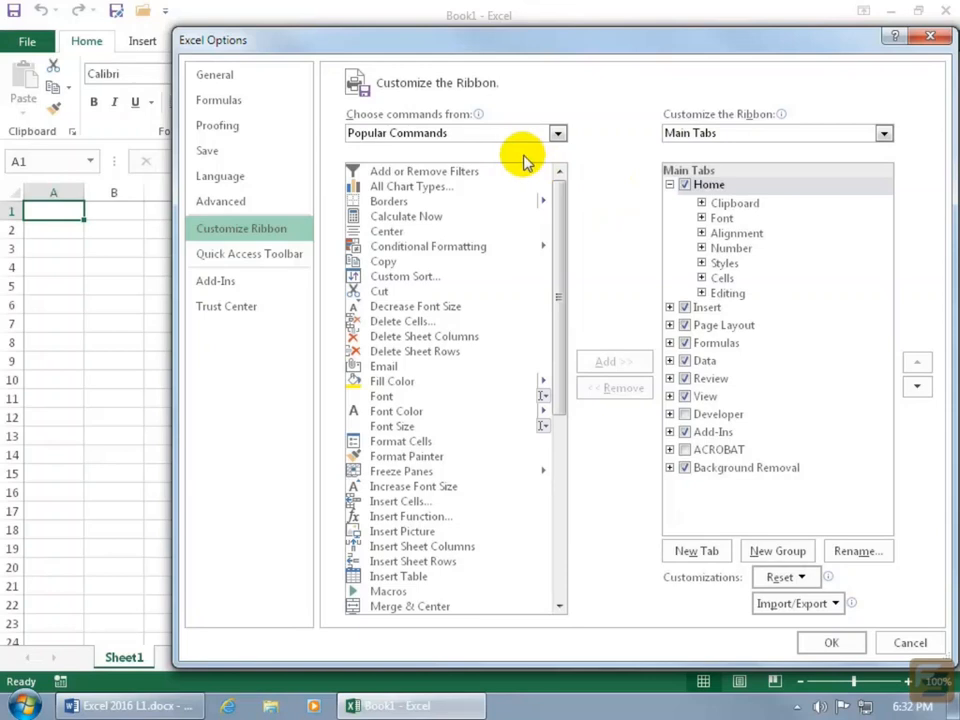
pyautogui.click(557, 133)
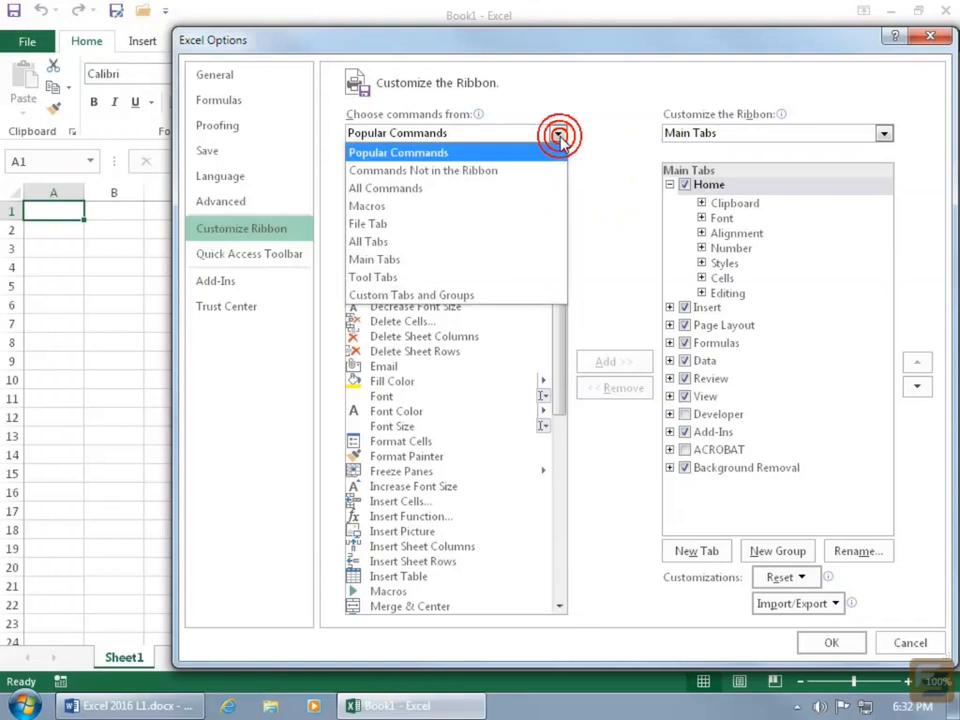
pyautogui.click(489, 188)
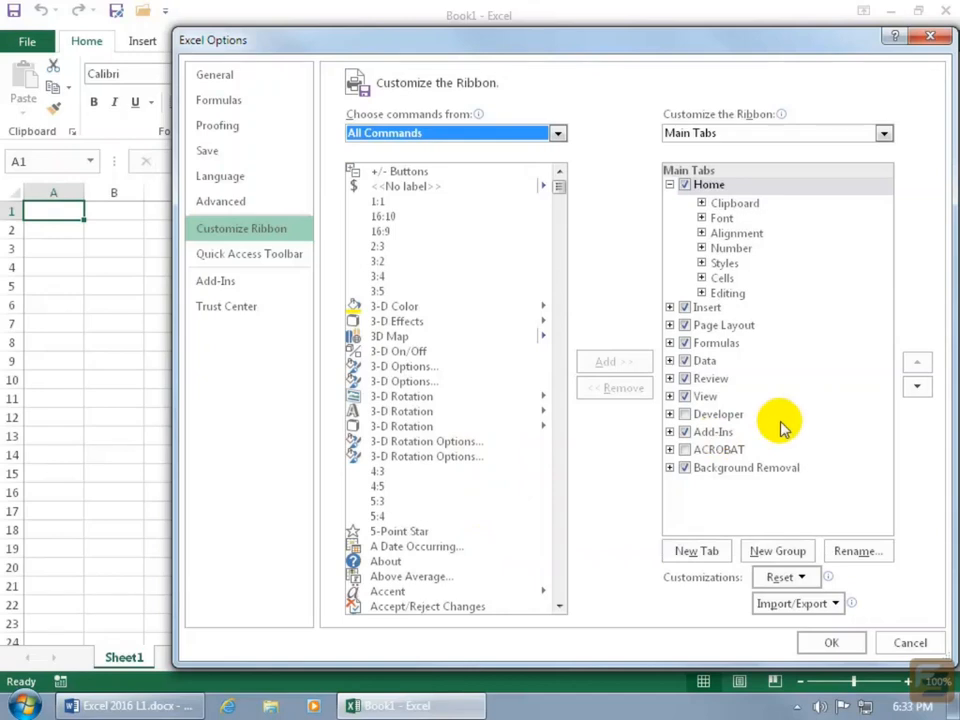
pyautogui.click(685, 415)
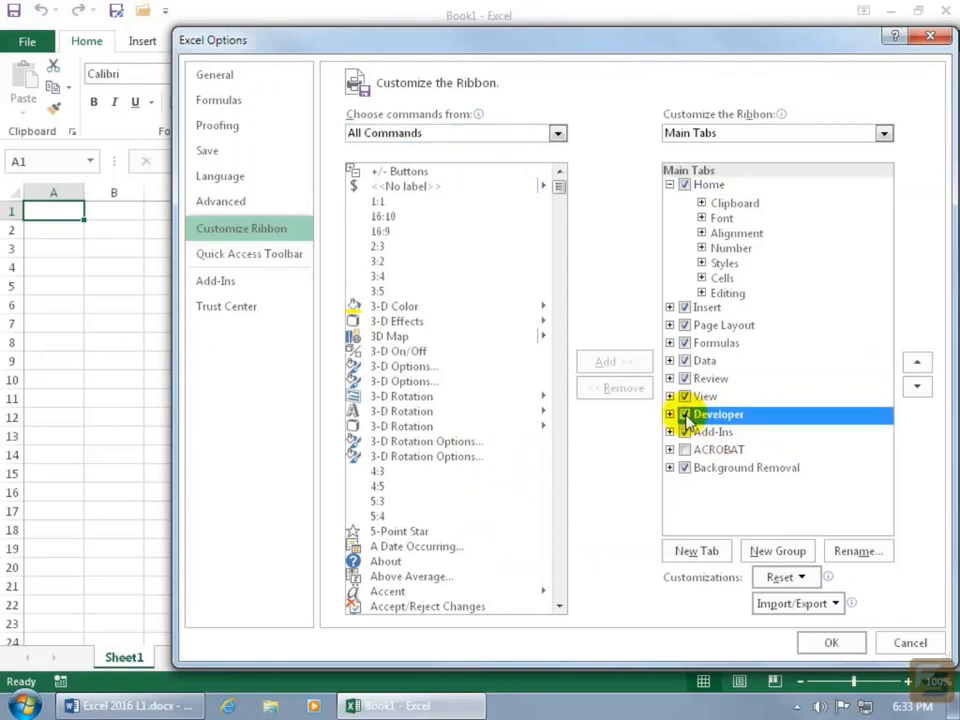
# Step: Try to add the 3-D Color command to the built-in Font group of the Home tab
pyautogui.click(669, 185)
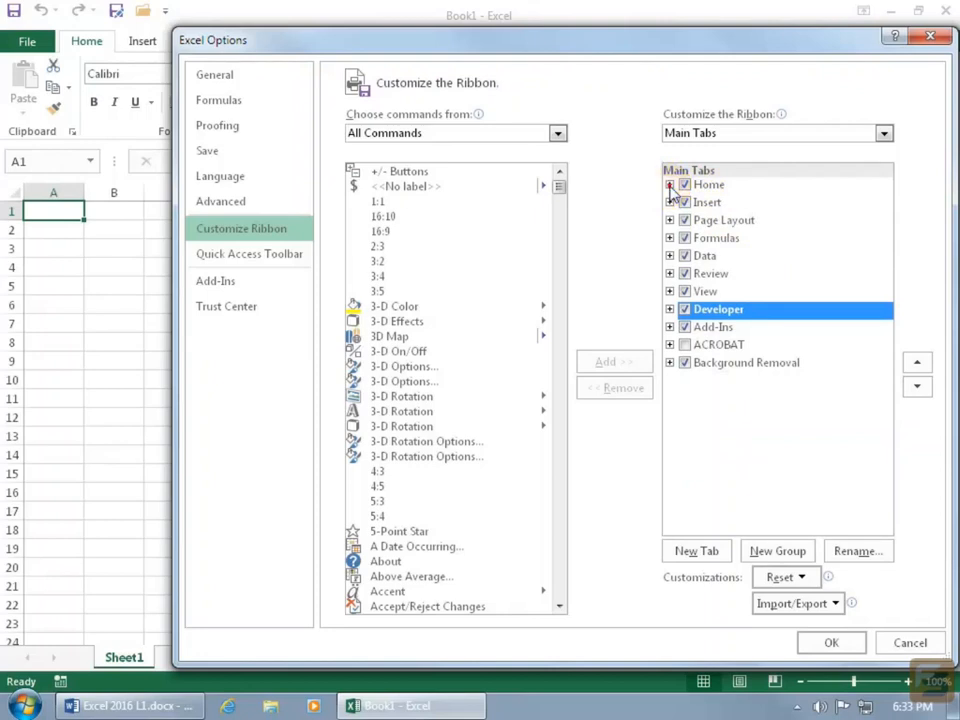
pyautogui.click(669, 185)
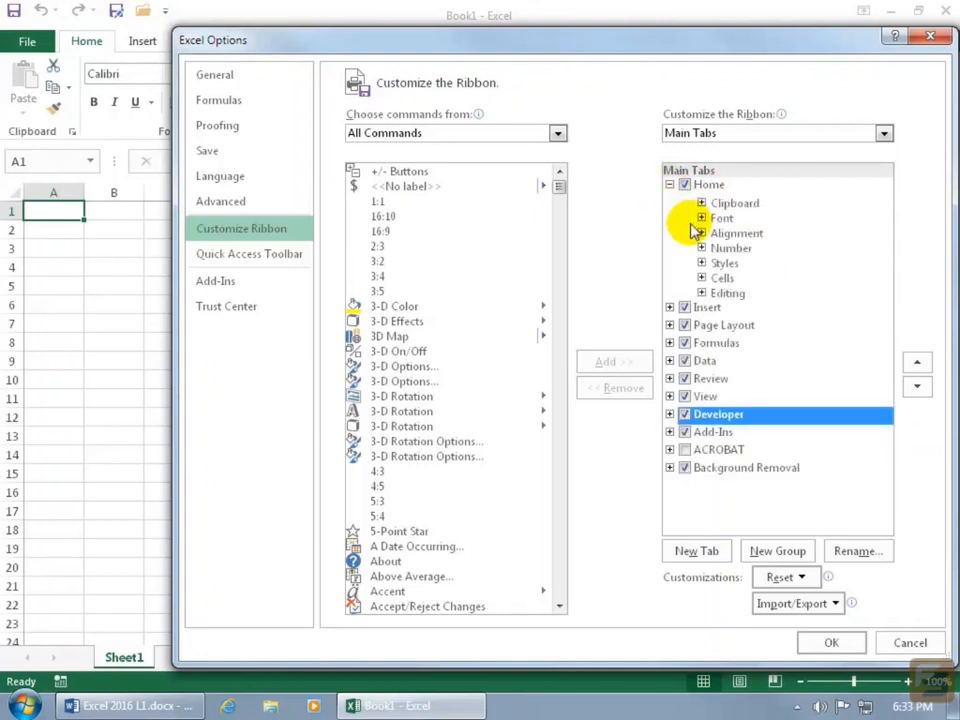
pyautogui.click(722, 205)
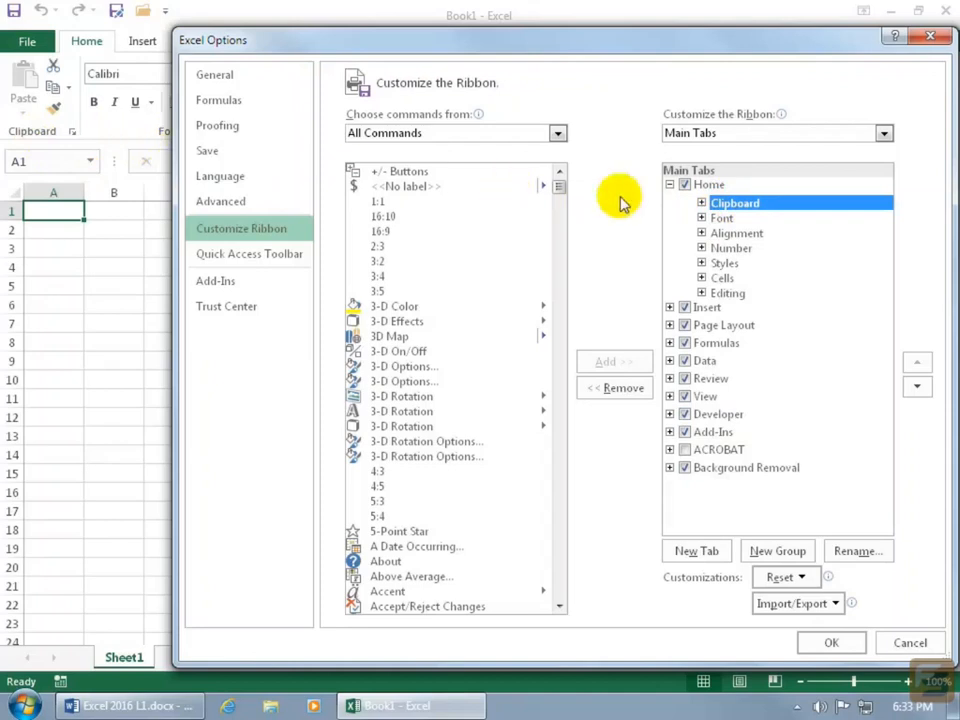
pyautogui.click(718, 218)
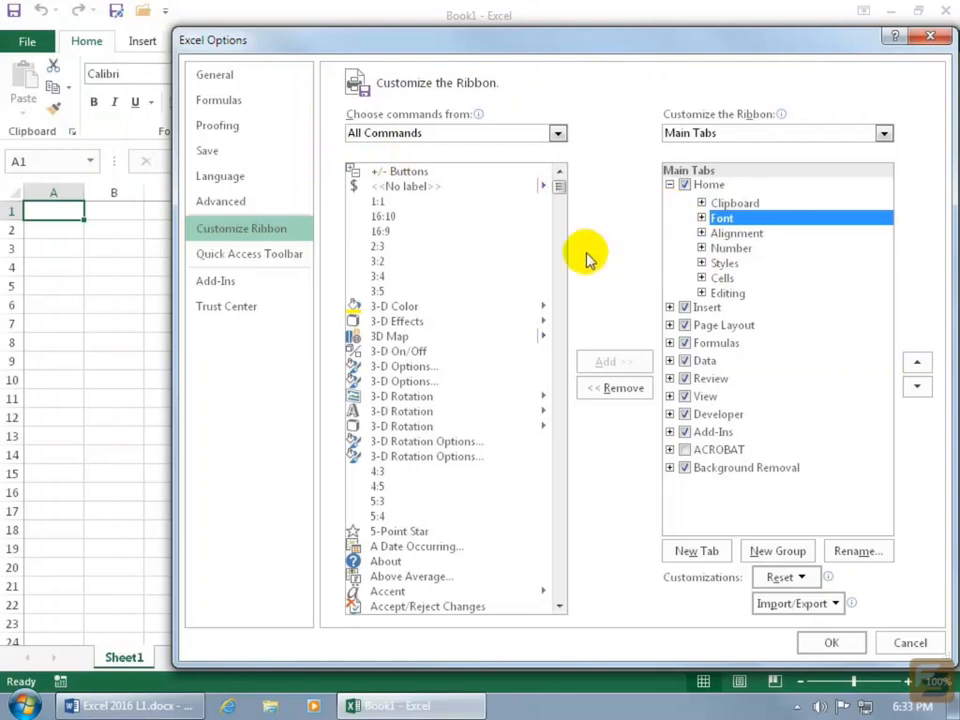
pyautogui.click(400, 306)
pyautogui.click(616, 362)
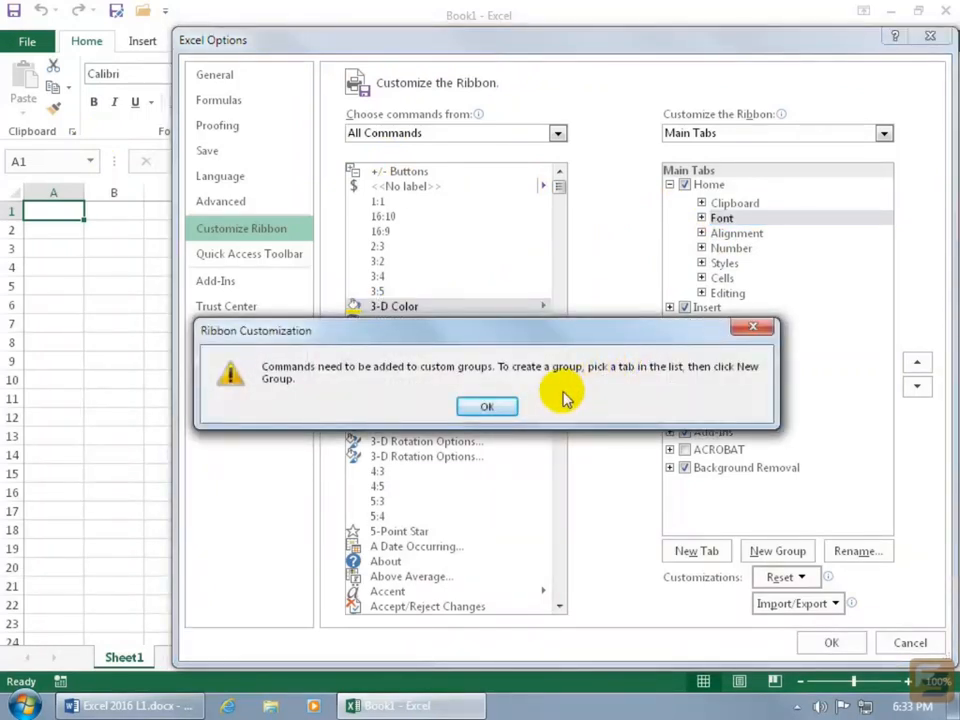
pyautogui.click(495, 407)
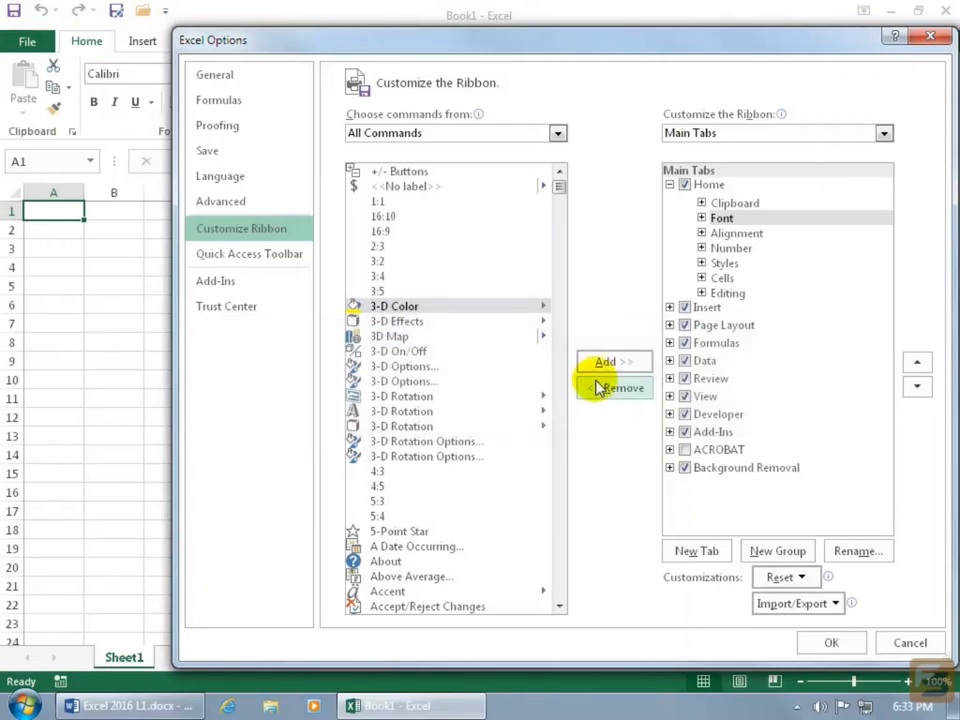
# Step: Create a new custom group directly after the Alignment group in the Home tab
pyautogui.click(712, 186)
pyautogui.click(720, 217)
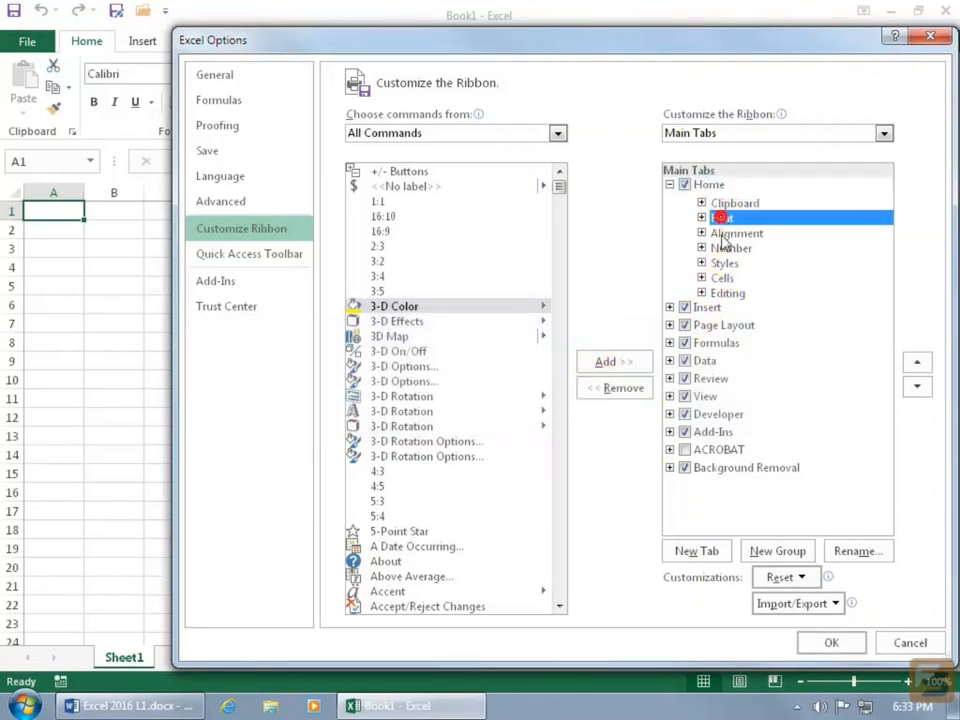
pyautogui.click(723, 235)
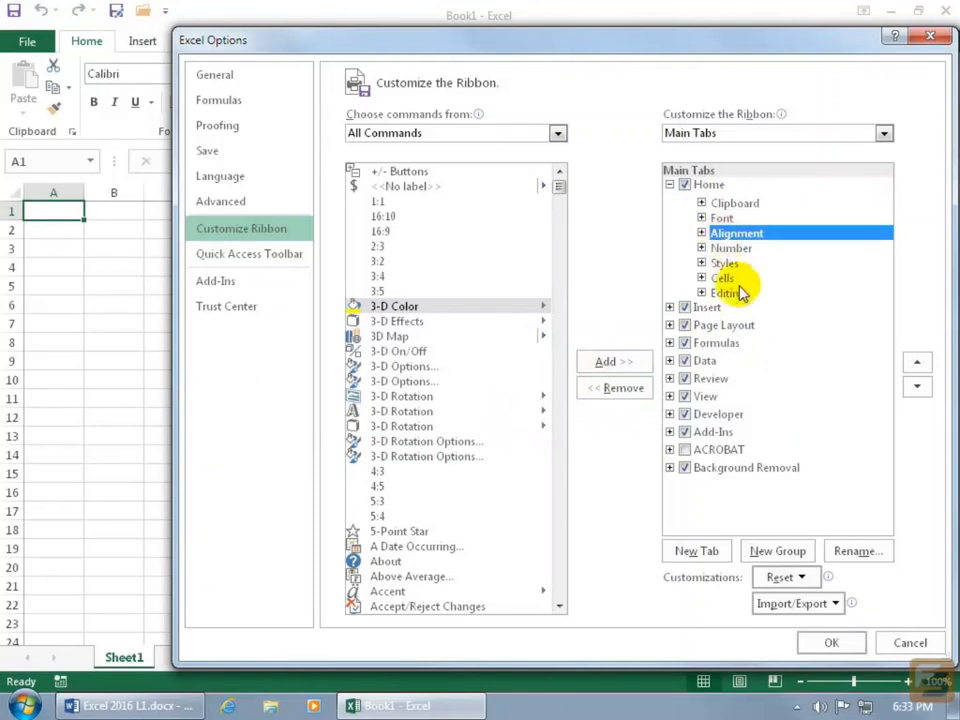
pyautogui.click(790, 550)
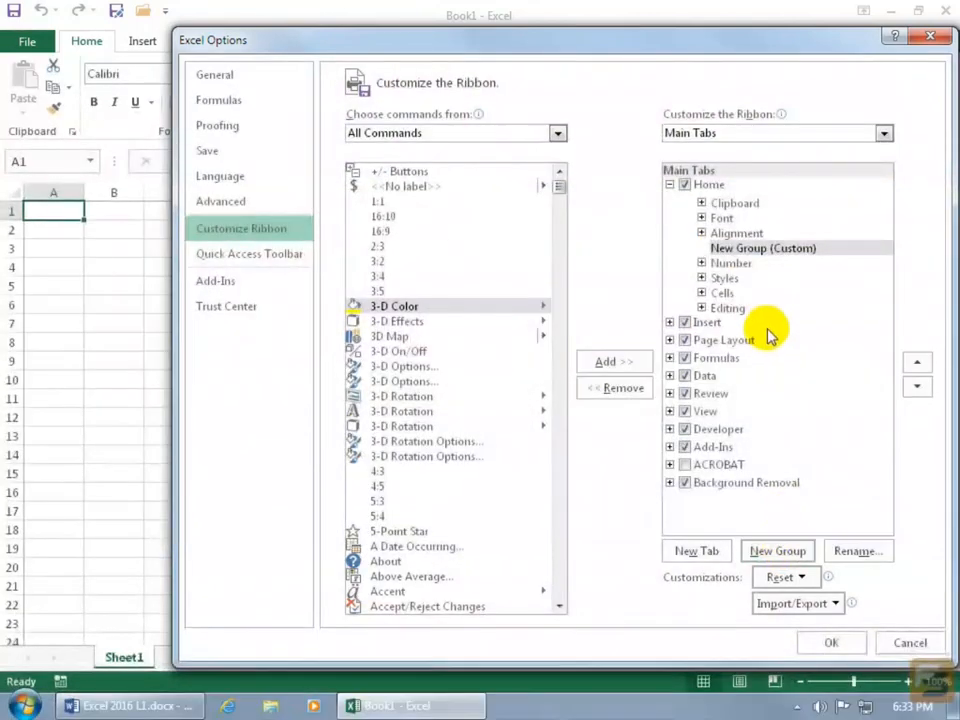
# Step: Rename the new custom group in the Home tab as Spiffy and give it the smiley face symbol
pyautogui.click(763, 251)
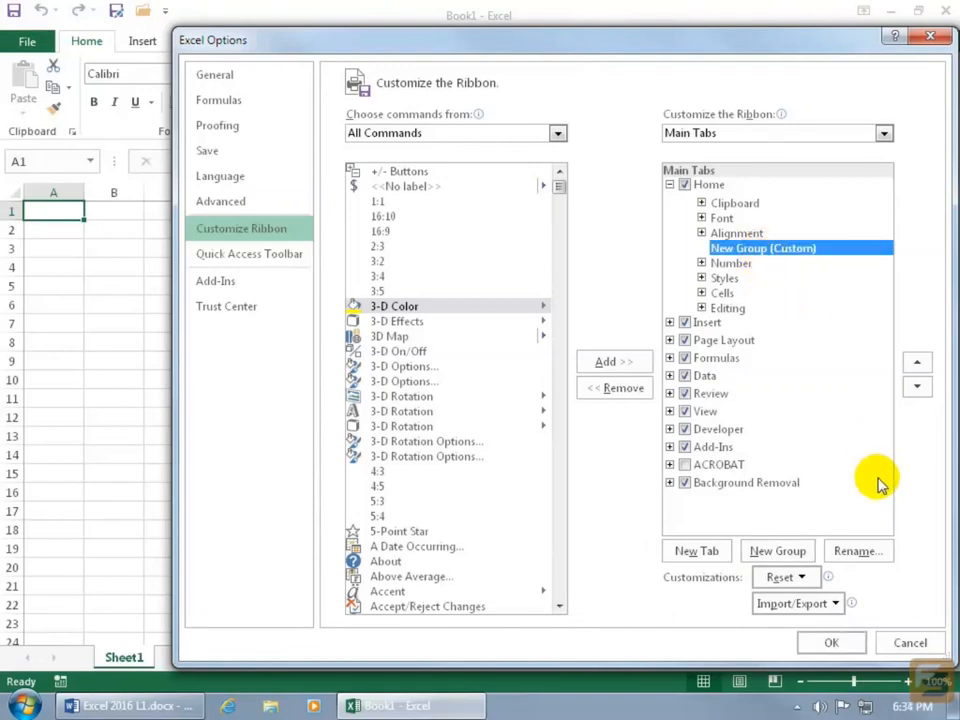
pyautogui.click(872, 552)
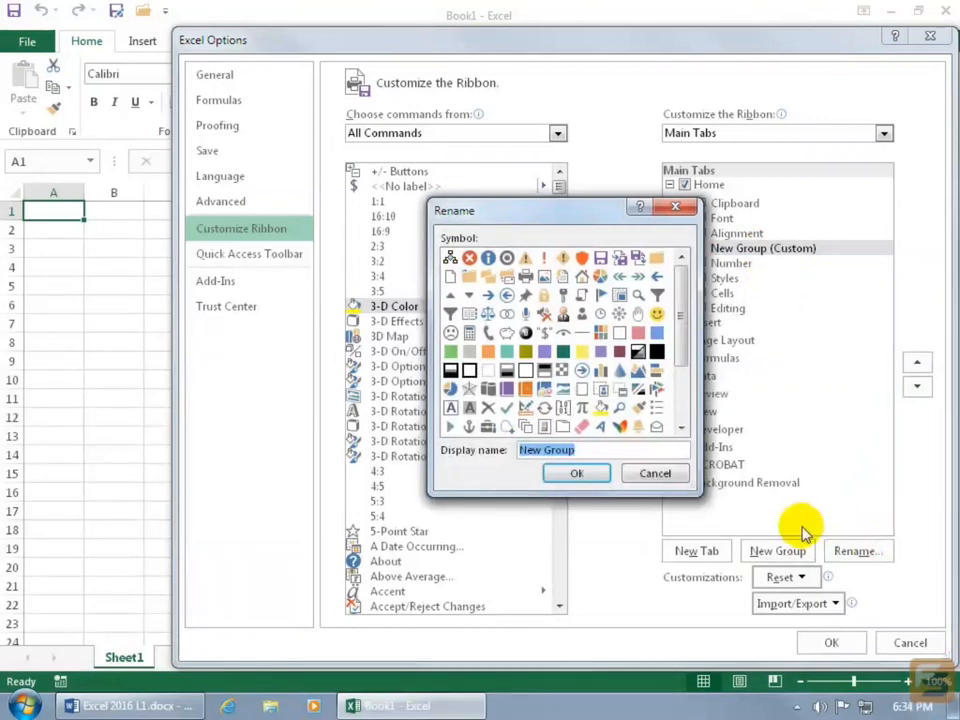
pyautogui.write('Spiffy')
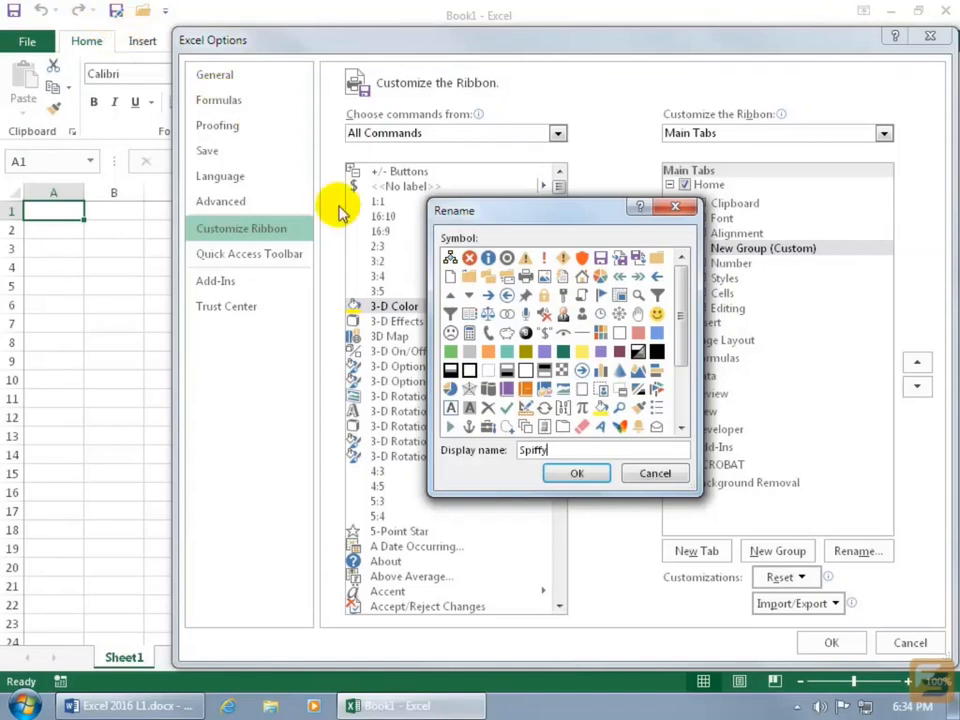
pyautogui.click(656, 317)
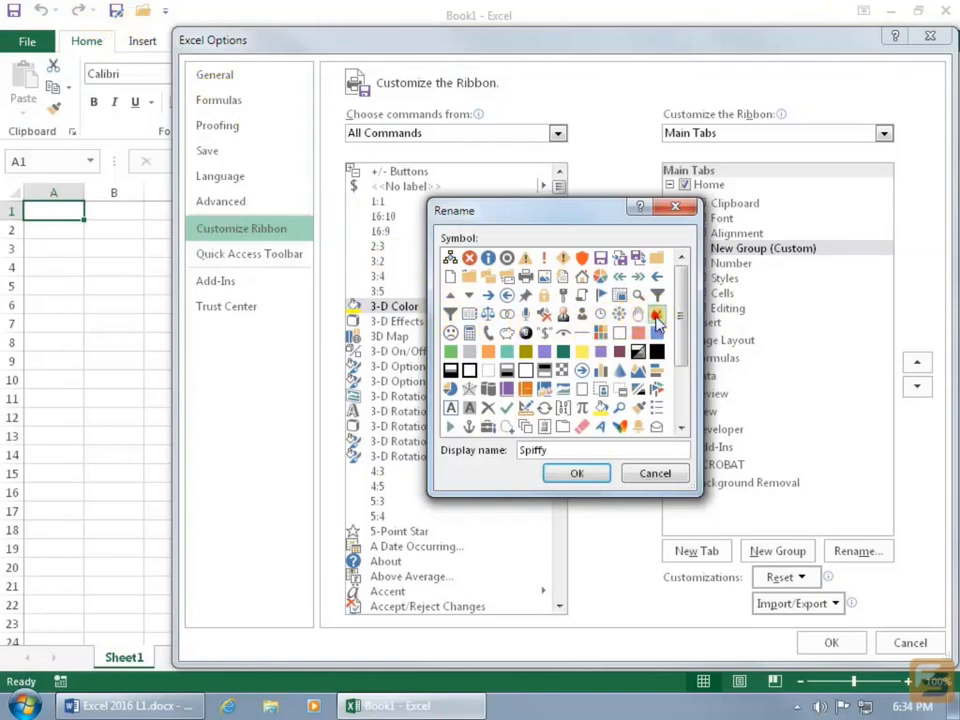
pyautogui.click(599, 471)
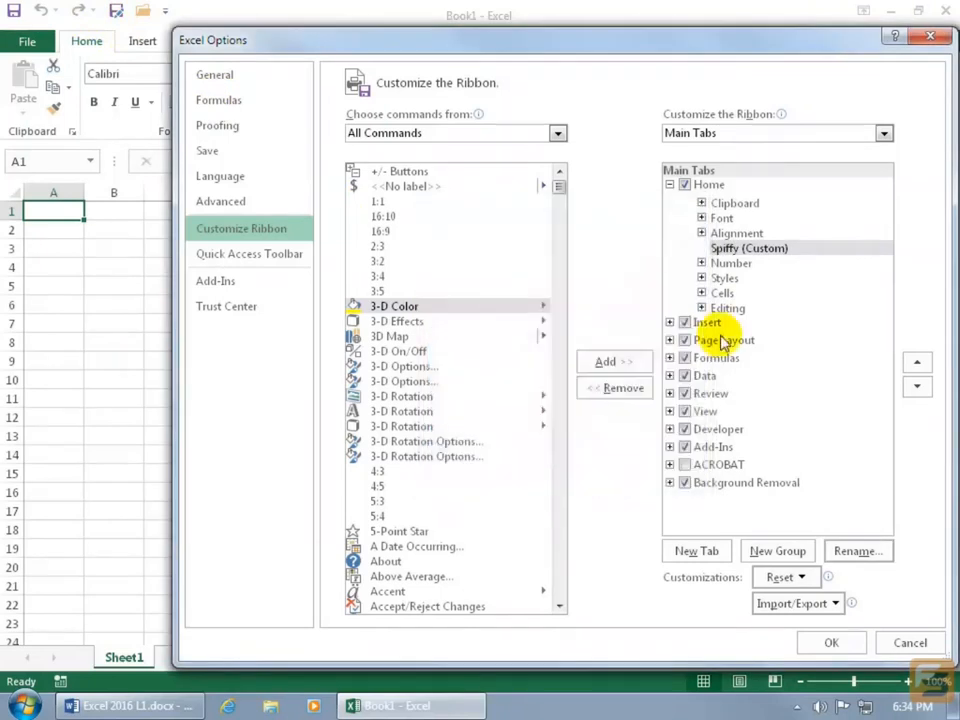
# Step: Add Cut, Delete Sheet Columns and Email from Popular Commands to the custom Spiffy group
pyautogui.click(750, 248)
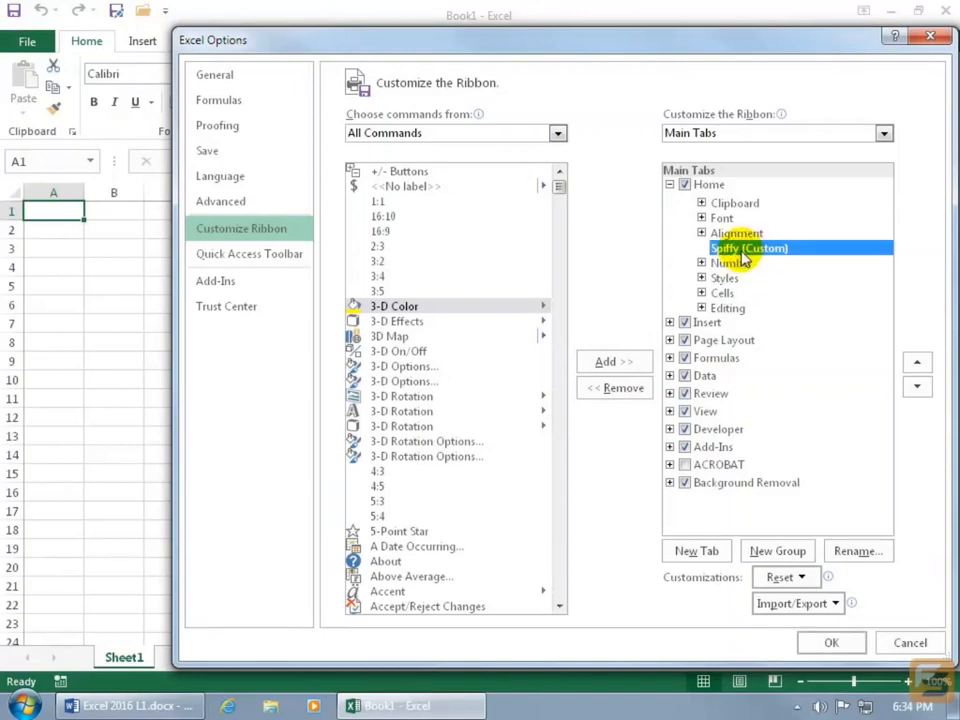
pyautogui.click(557, 133)
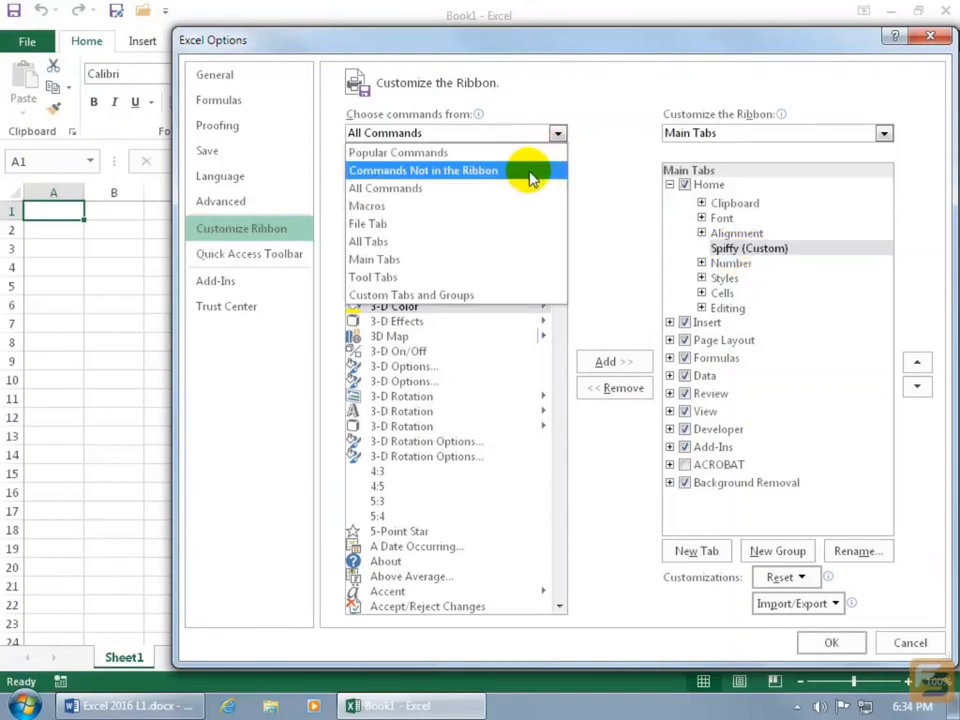
pyautogui.click(511, 152)
pyautogui.click(376, 292)
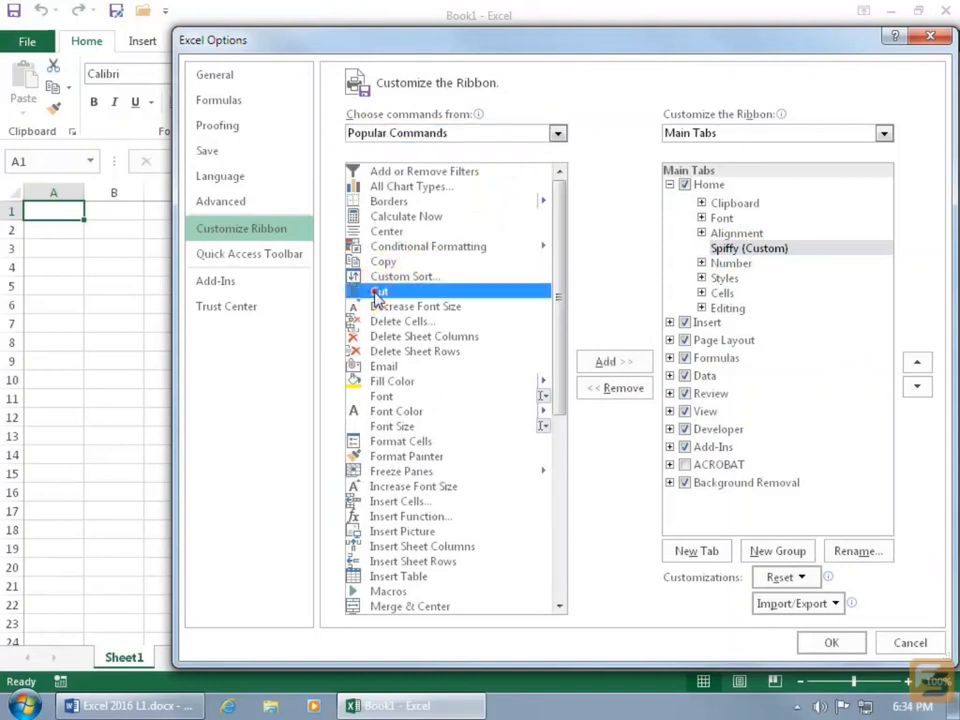
pyautogui.click(600, 361)
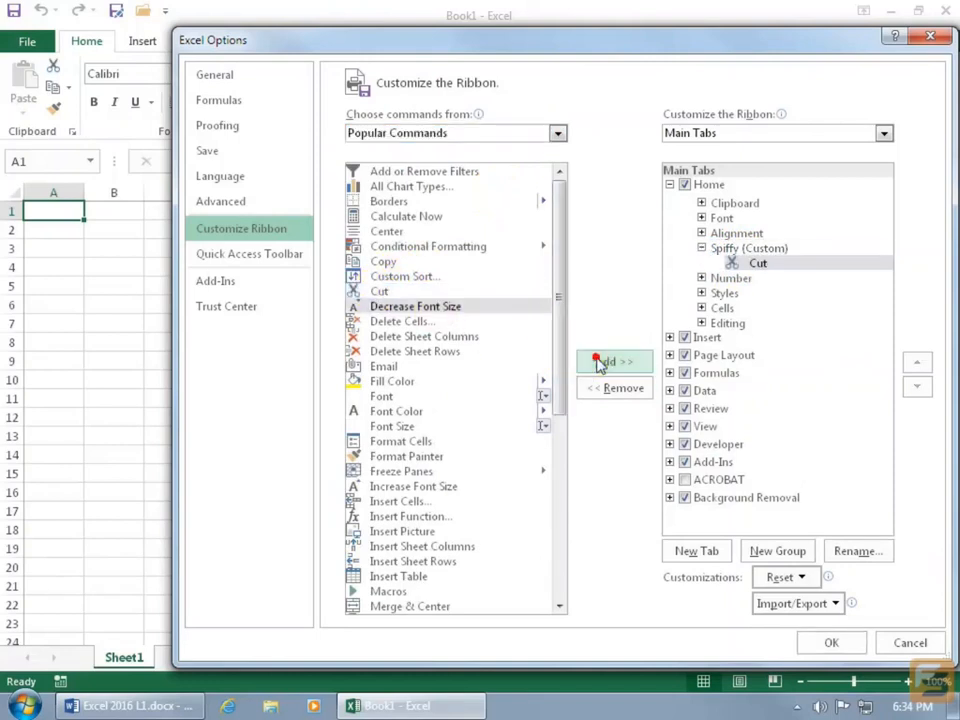
pyautogui.click(420, 337)
pyautogui.click(600, 361)
pyautogui.click(430, 367)
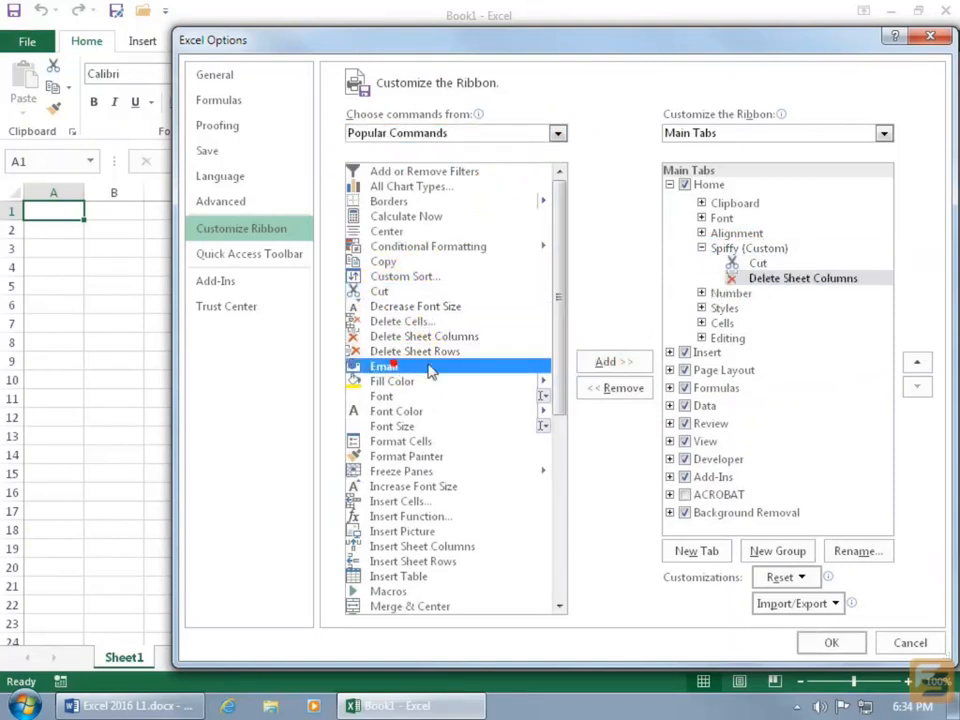
pyautogui.click(625, 363)
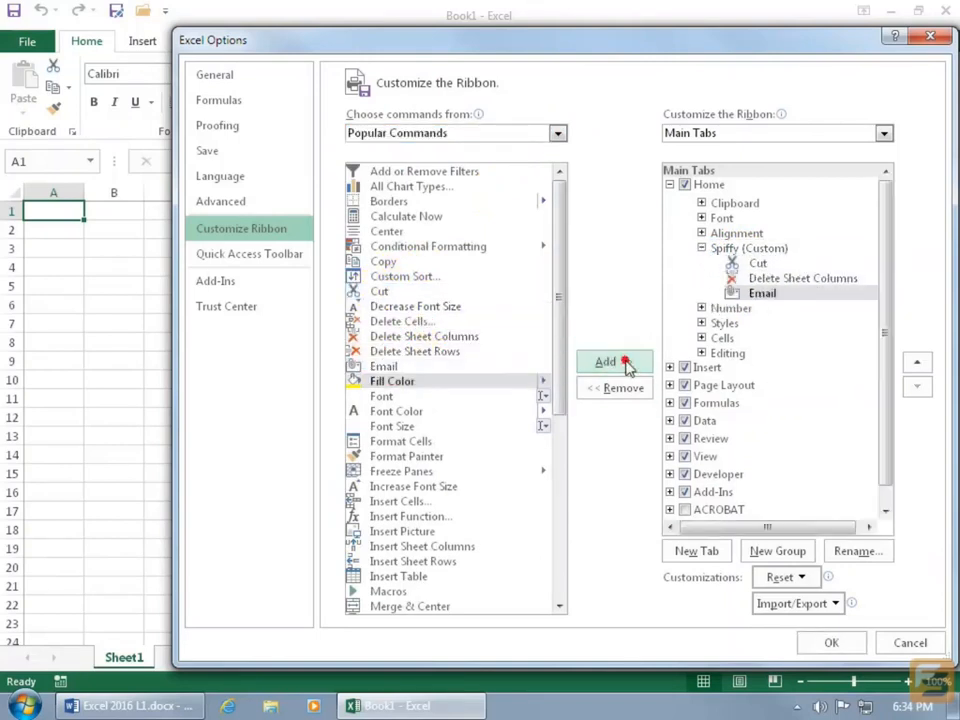
# Step: Move the Email command up to first place in the Spiffy group
pyautogui.click(762, 292)
pyautogui.click(915, 362)
pyautogui.click(915, 362)
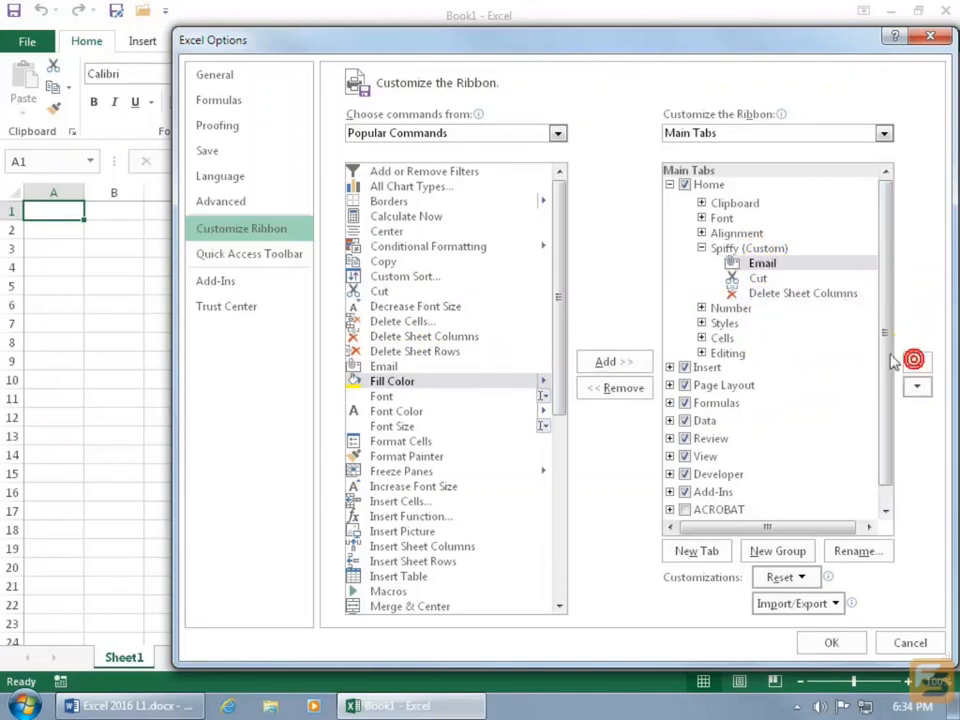
# Step: Move the Spiffy group up to first place in the Home tab, ahead of Clipboard
pyautogui.click(748, 249)
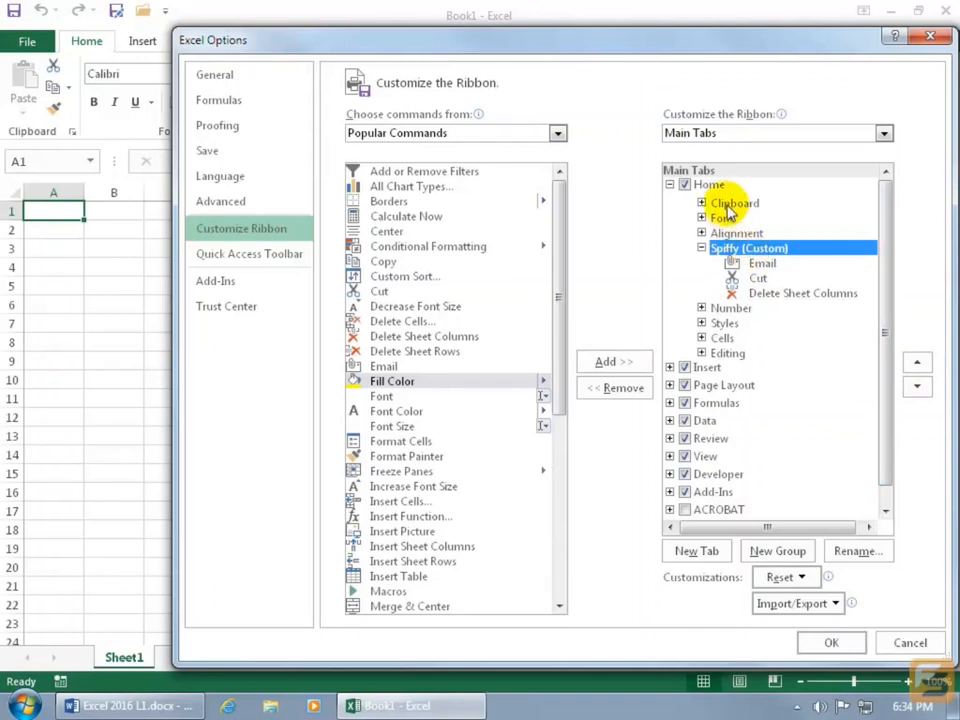
pyautogui.click(917, 363)
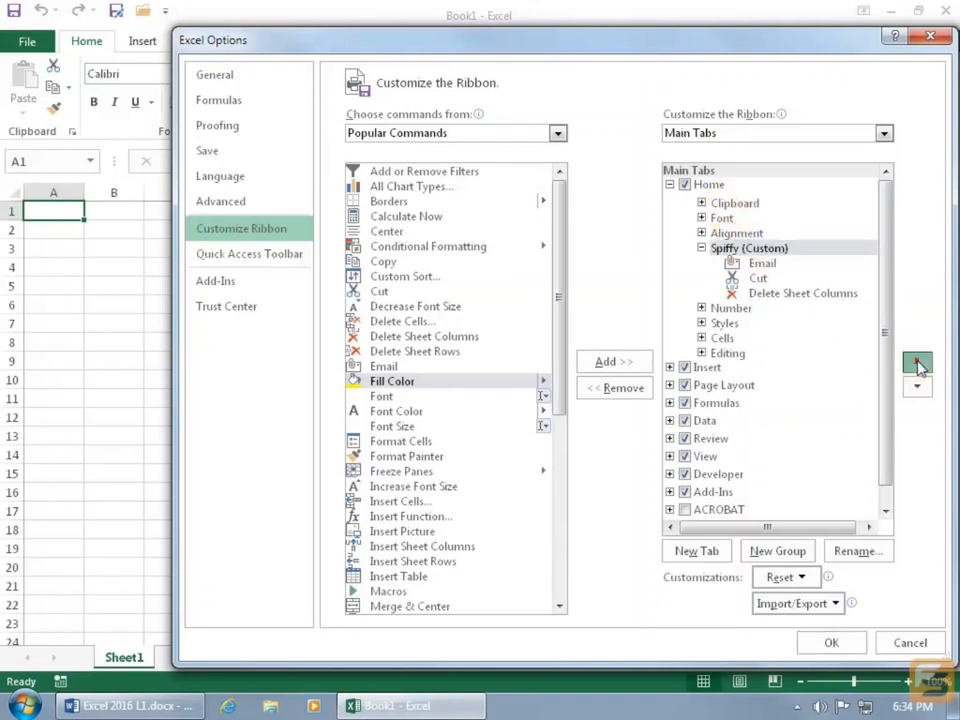
pyautogui.click(917, 364)
pyautogui.click(917, 365)
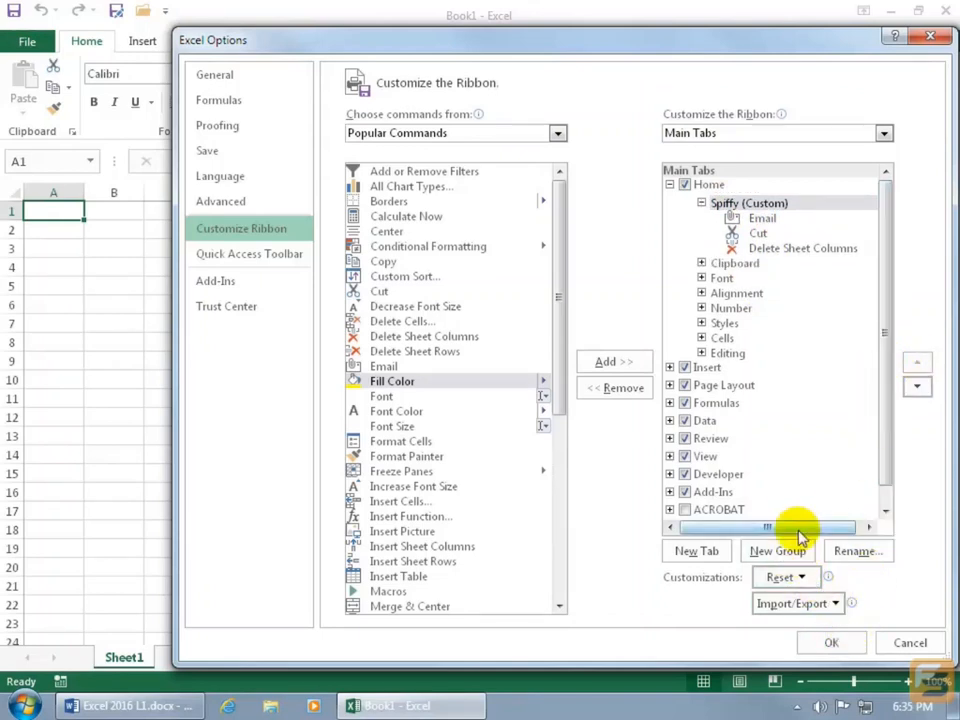
# Step: Create a new custom ribbon tab after Home and rename it as Special
pyautogui.click(696, 551)
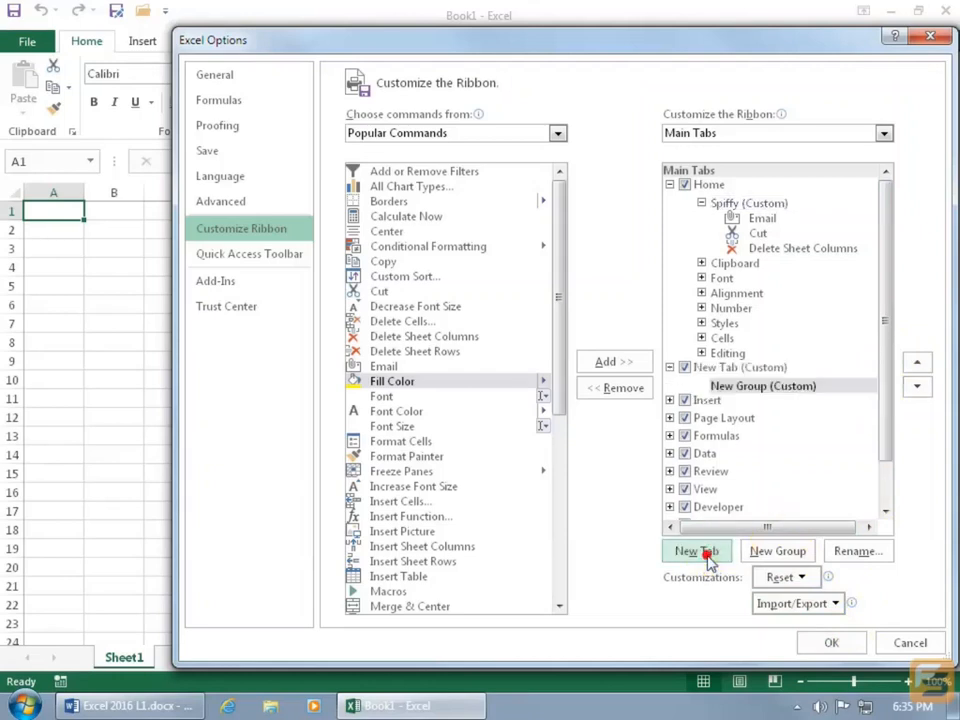
pyautogui.click(718, 369)
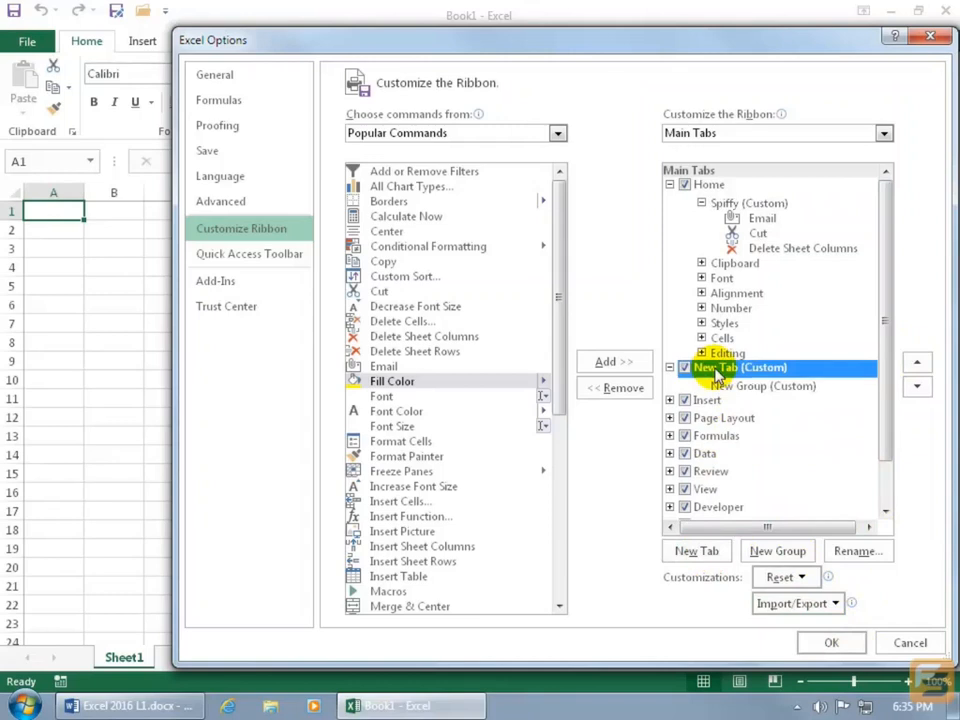
pyautogui.click(862, 556)
pyautogui.write('Special')
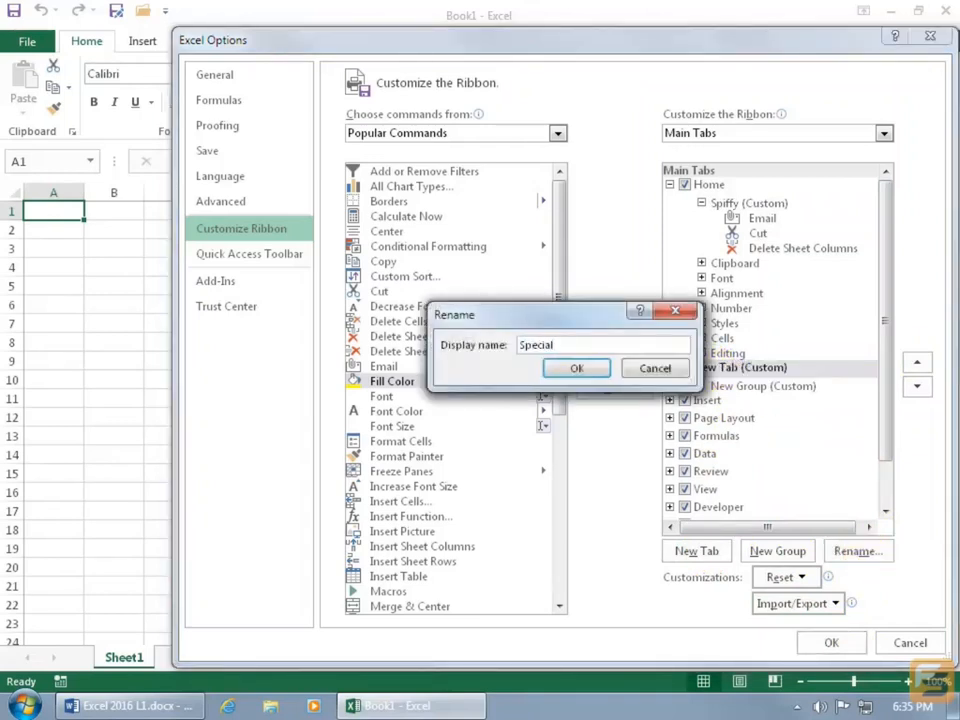
pyautogui.click(565, 369)
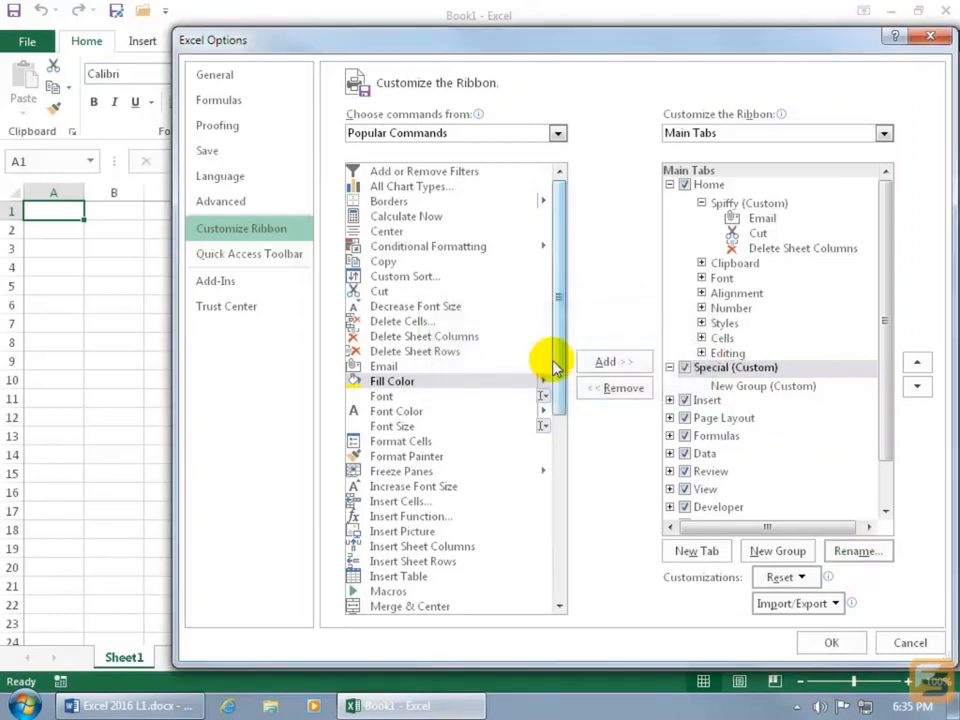
# Step: Rename the new group in the custom Special tab as Format and assign it the multicoloured symbol
pyautogui.click(716, 387)
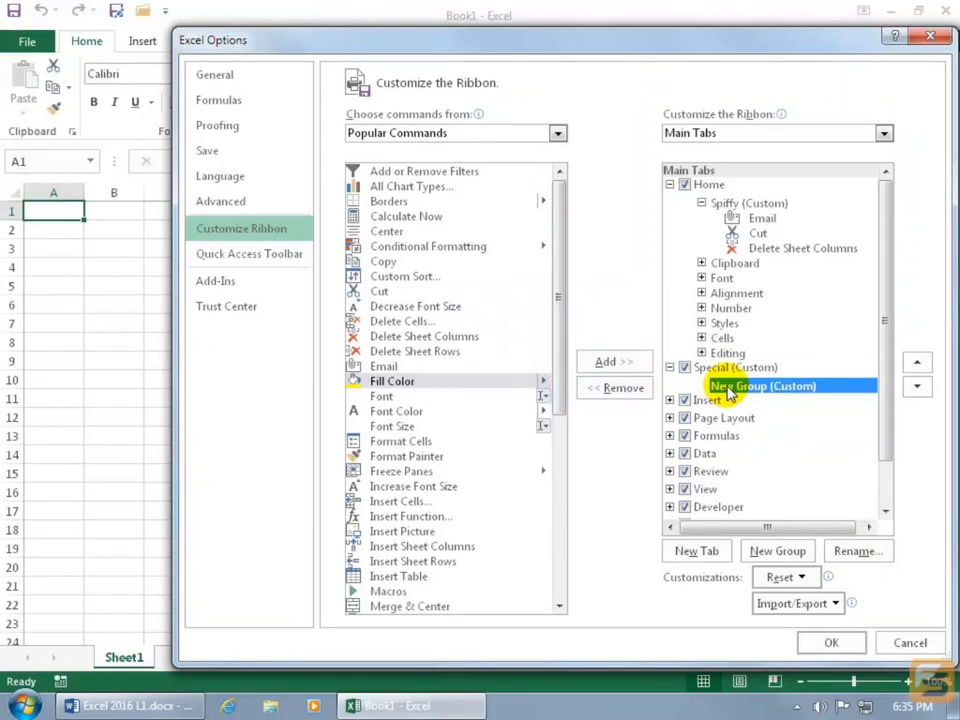
pyautogui.click(843, 553)
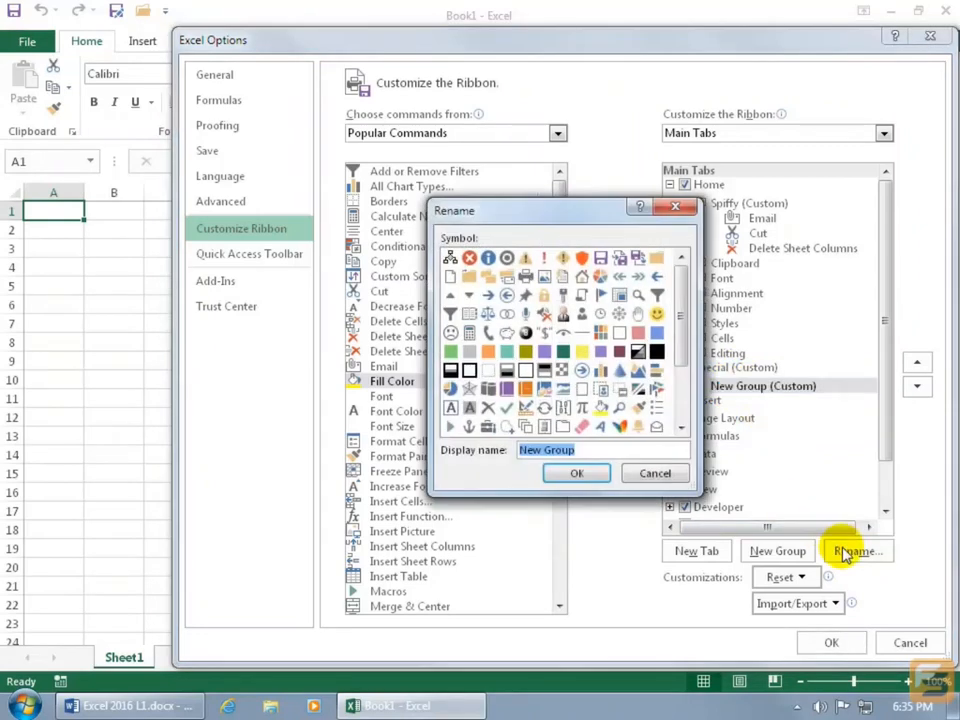
pyautogui.write('Format')
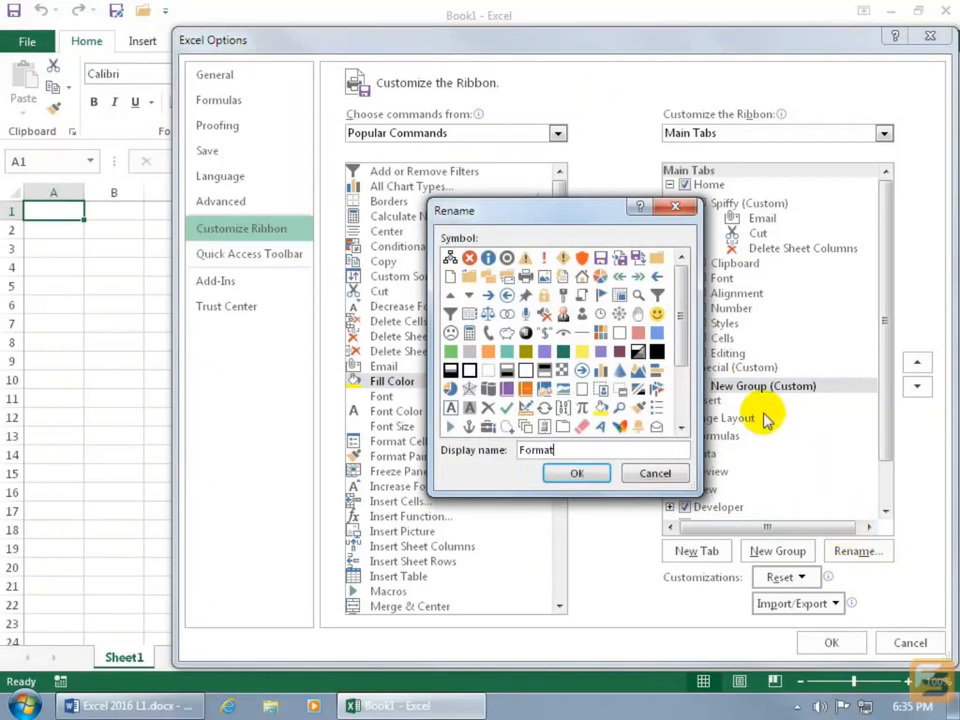
pyautogui.click(621, 427)
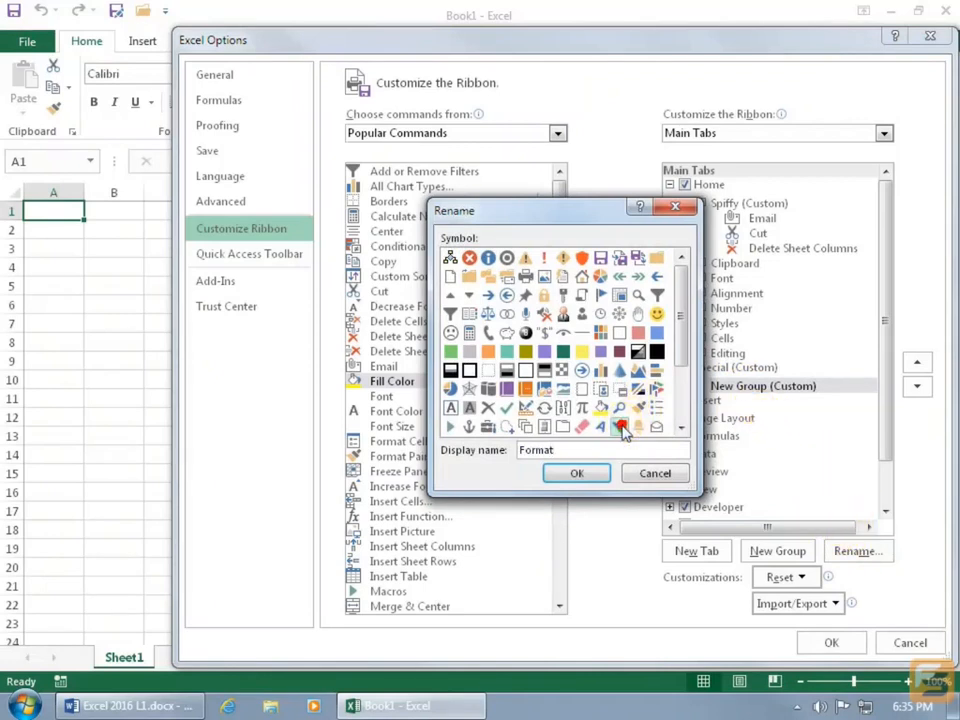
pyautogui.click(576, 474)
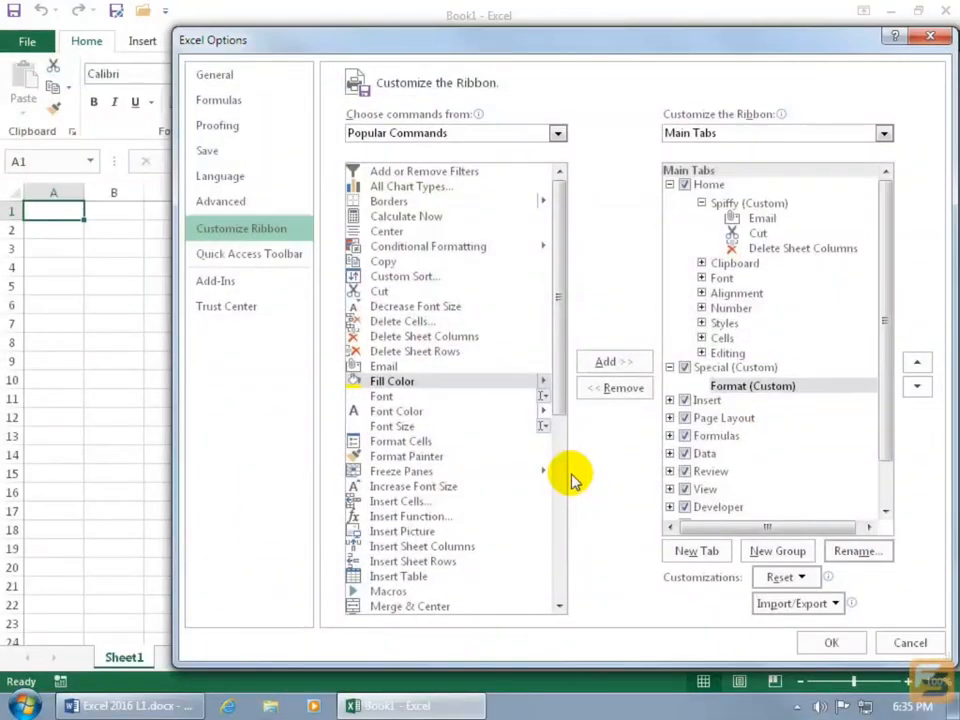
# Step: Add Font, Font Size and Font Color from Popular Commands to the Format group of the Special tab
pyautogui.click(388, 397)
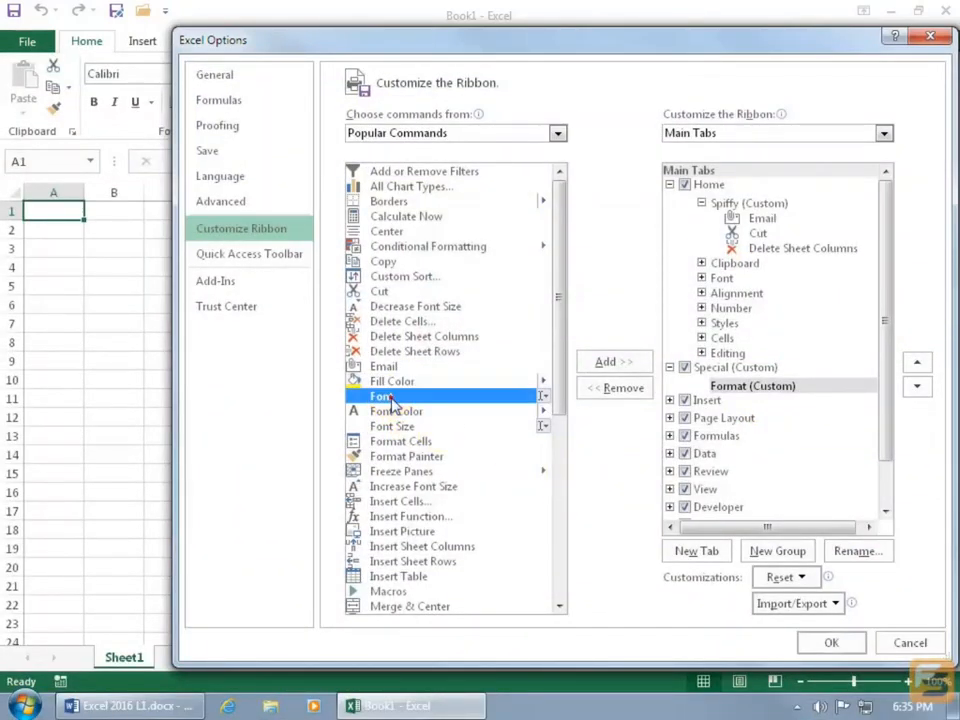
pyautogui.click(601, 362)
pyautogui.click(400, 426)
pyautogui.click(605, 362)
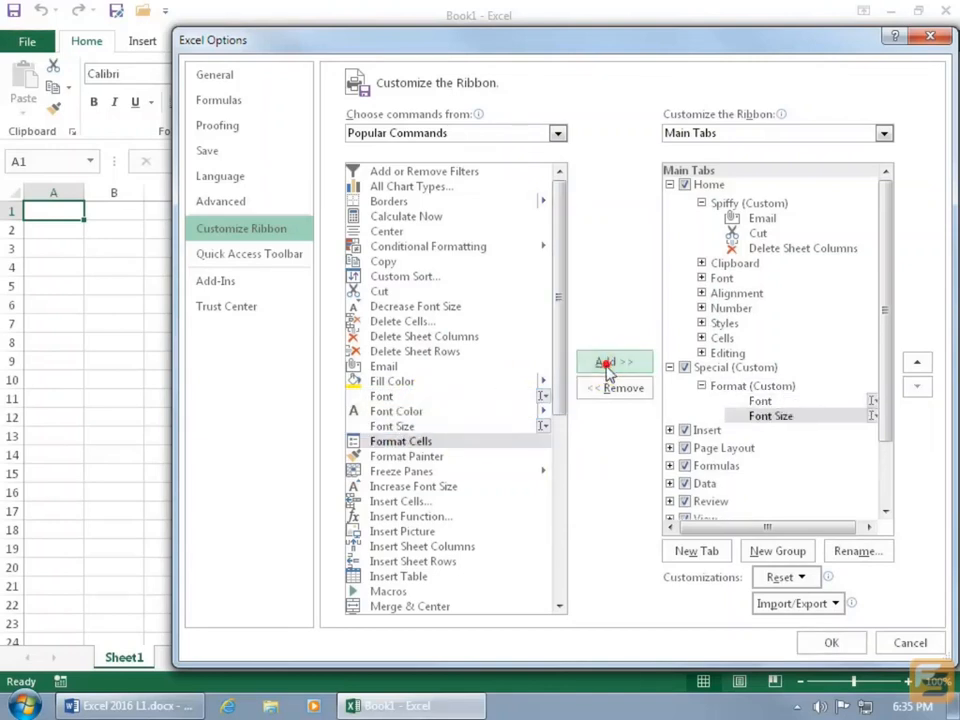
pyautogui.click(415, 420)
pyautogui.click(607, 362)
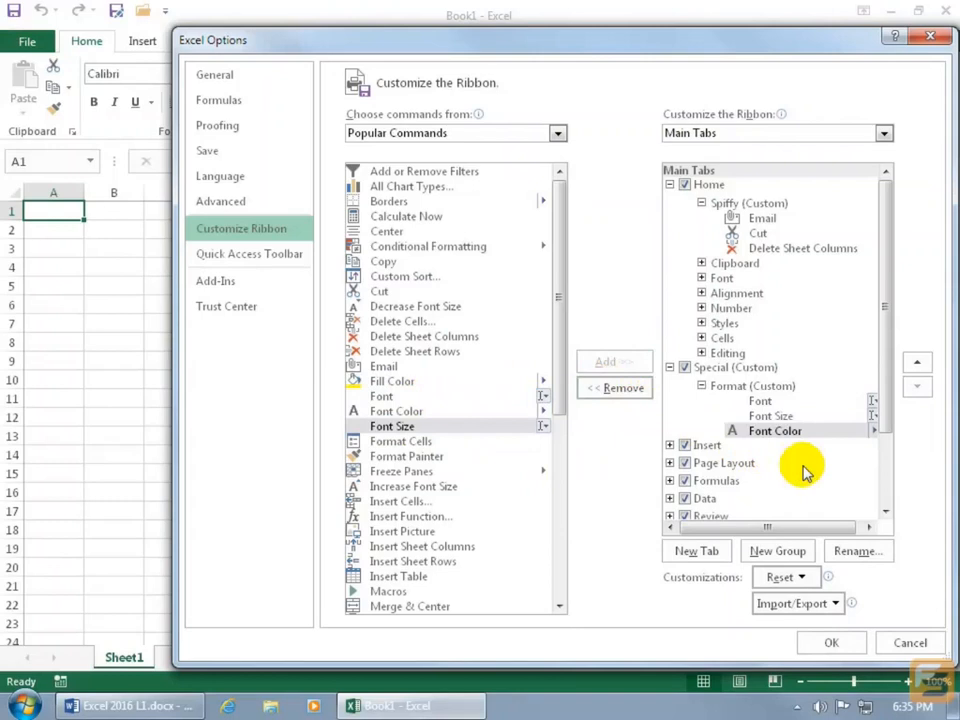
# Step: Create a second custom group below Format in the Special tab and name it Group B
pyautogui.click(784, 552)
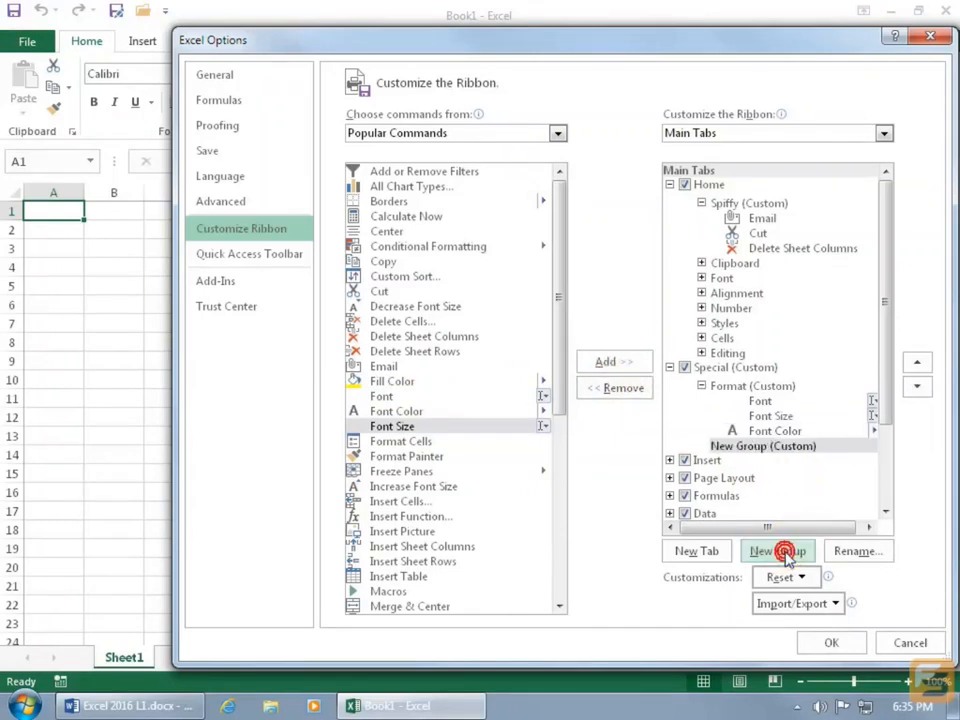
pyautogui.click(855, 551)
pyautogui.write('Group B')
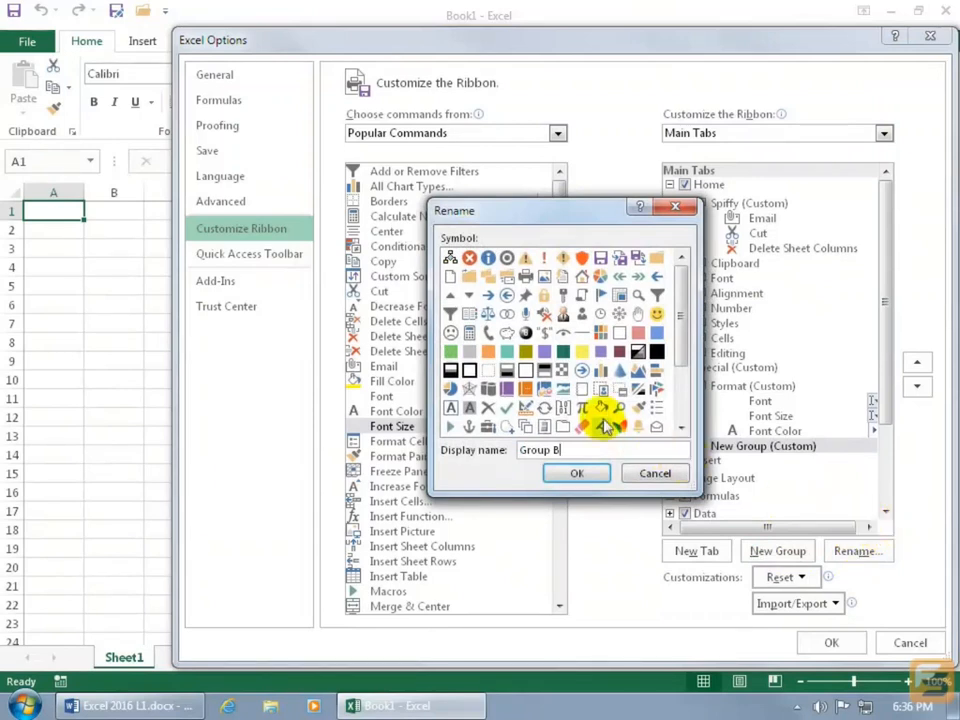
pyautogui.click(578, 475)
# Step: Add Format Painter, Increase Font Size and Insert Function to Group B and apply the ribbon customizations
pyautogui.click(425, 456)
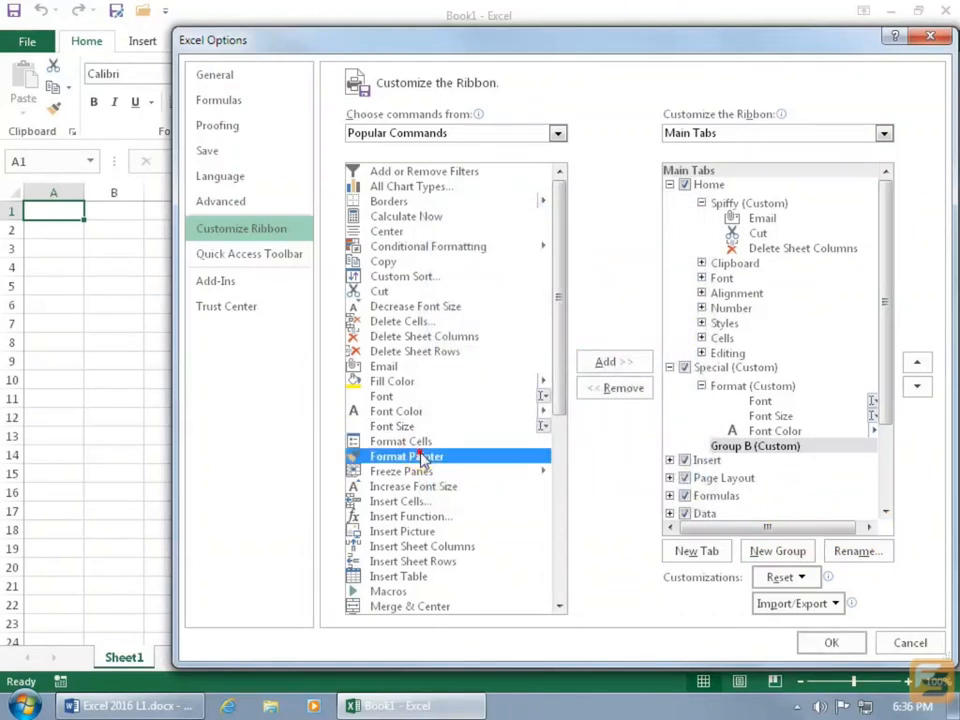
pyautogui.click(604, 364)
pyautogui.click(425, 487)
pyautogui.click(604, 363)
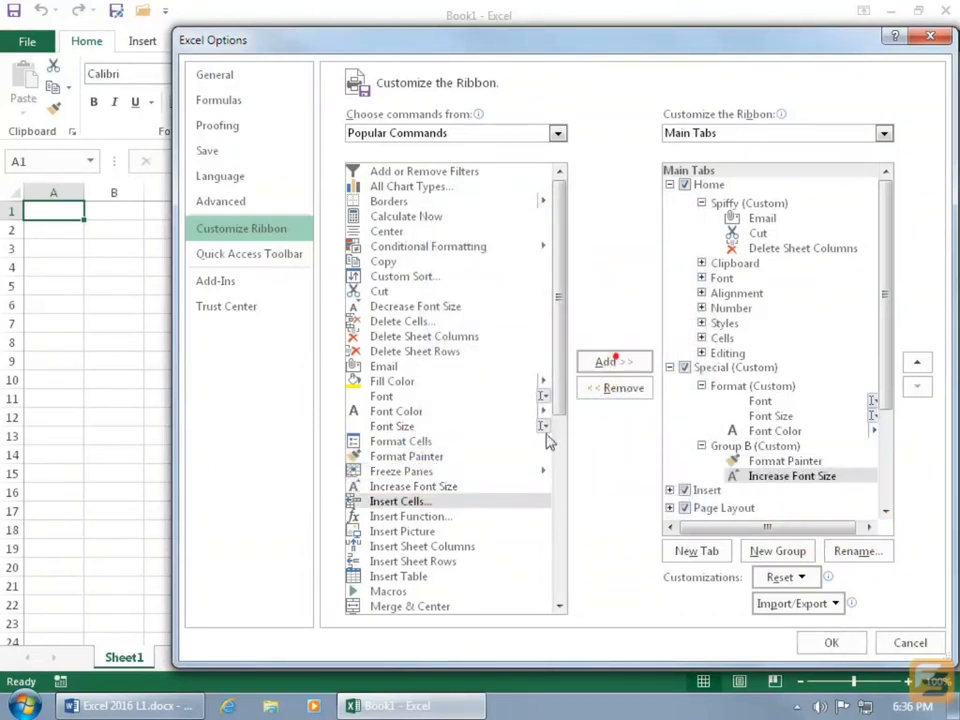
pyautogui.click(443, 516)
pyautogui.click(648, 364)
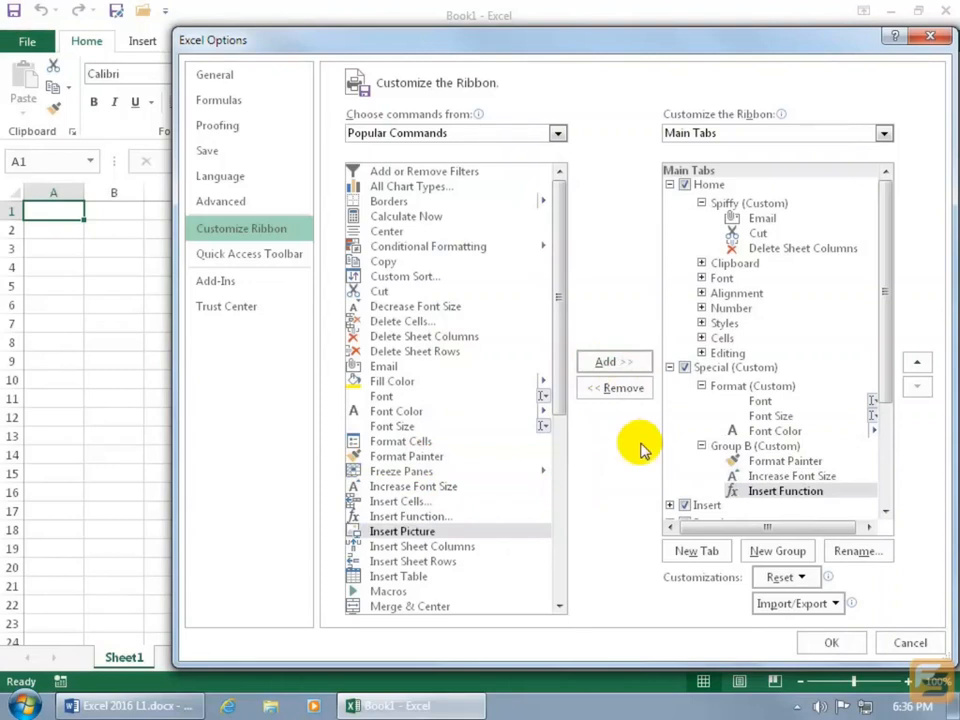
pyautogui.click(740, 369)
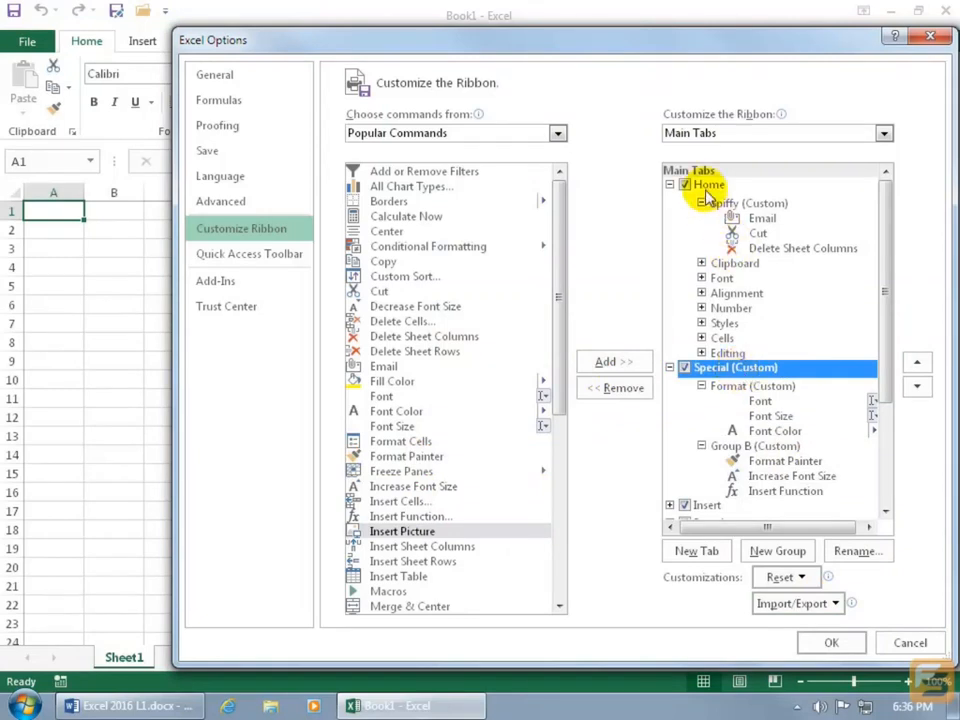
pyautogui.click(840, 643)
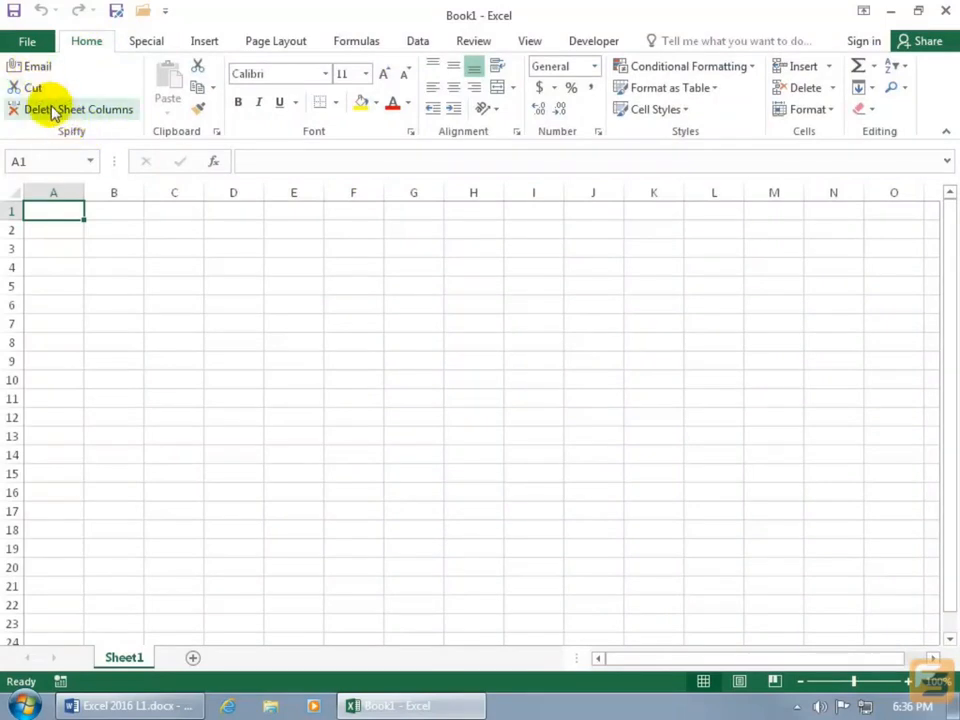
# Step: Add the Spiffy group to the Quick Access Toolbar and check the commands it offers there
pyautogui.rightClick(108, 132)
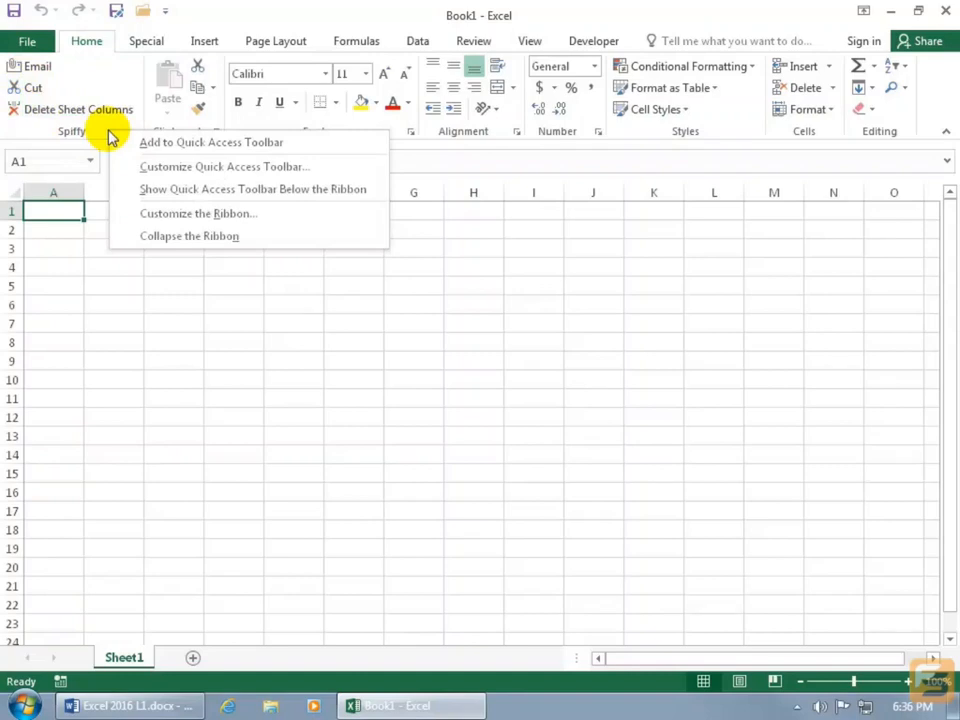
pyautogui.click(138, 144)
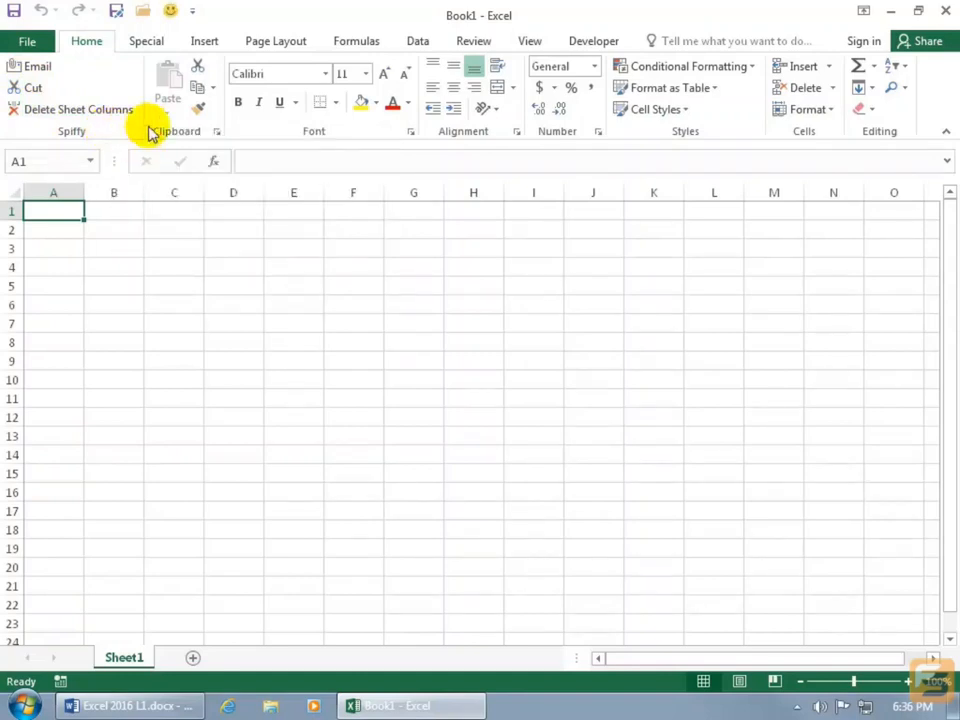
pyautogui.click(172, 12)
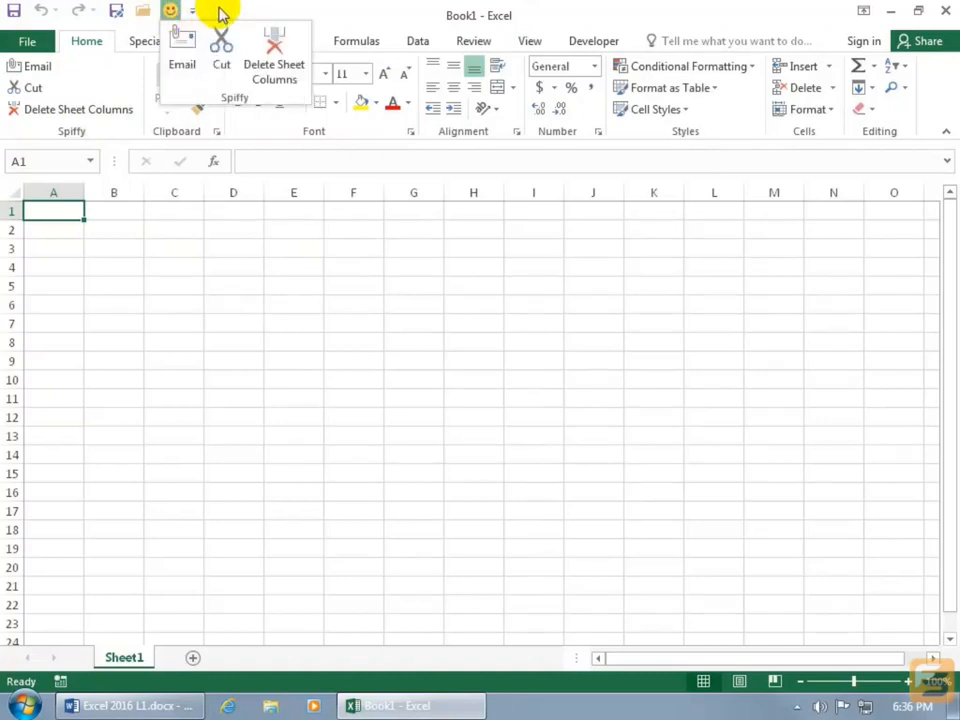
pyautogui.click(220, 13)
# Step: Add Group B from the Special tab to the Quick Access Toolbar and check its commands there
pyautogui.click(146, 42)
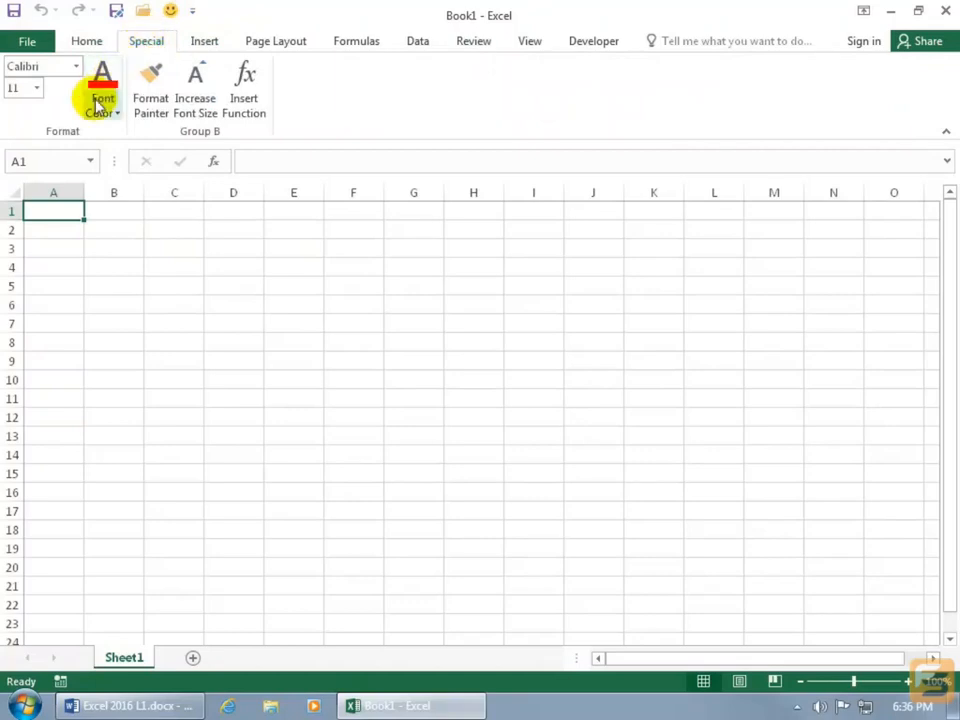
pyautogui.rightClick(148, 131)
pyautogui.click(171, 144)
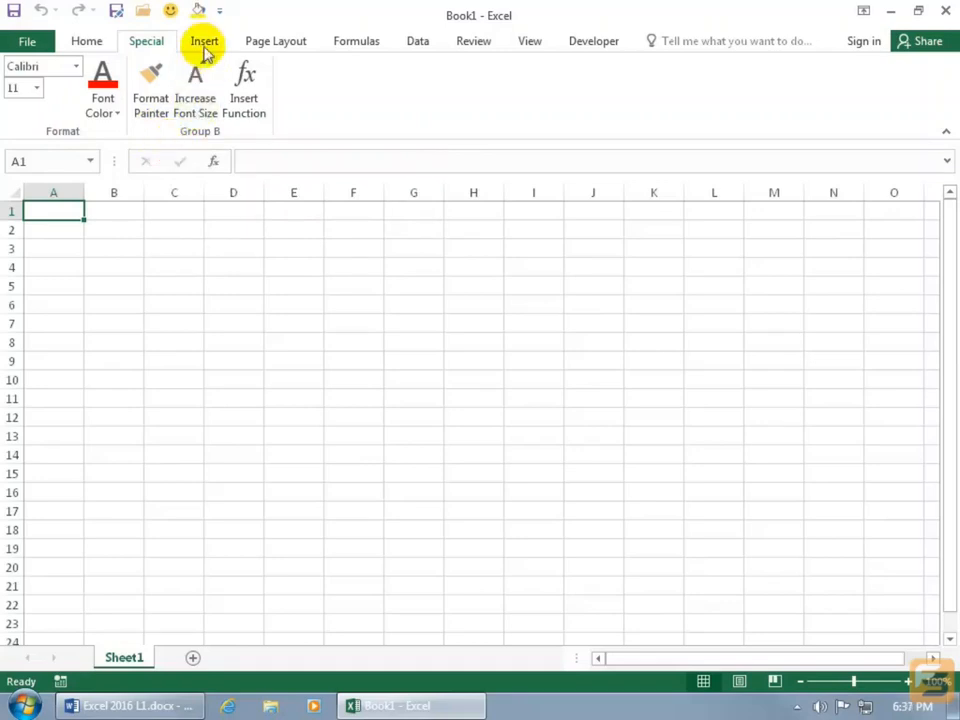
pyautogui.click(200, 11)
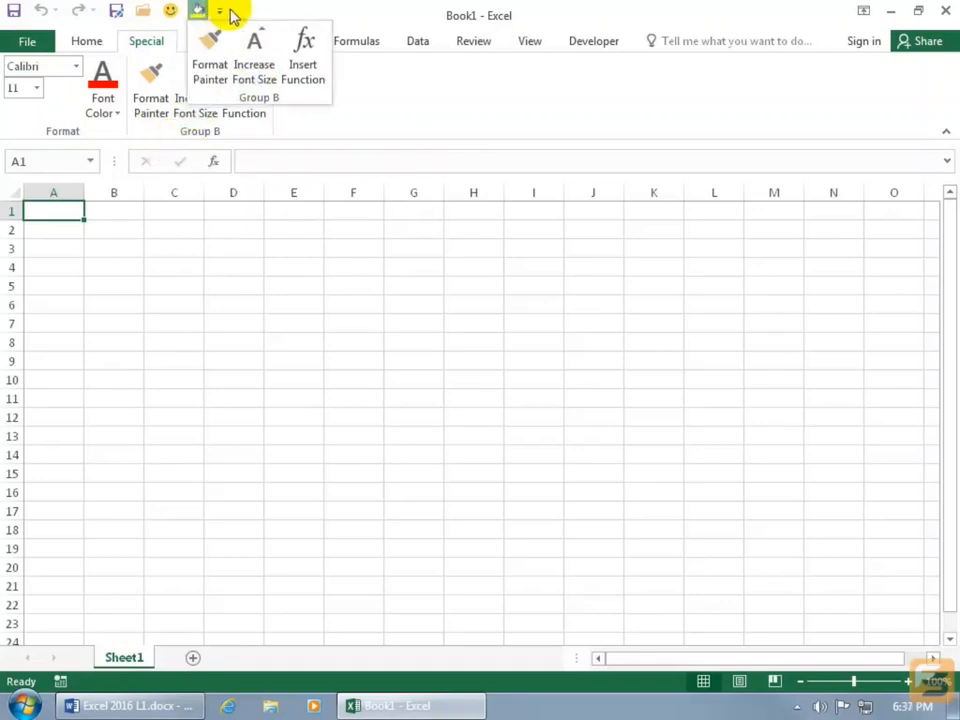
pyautogui.click(260, 15)
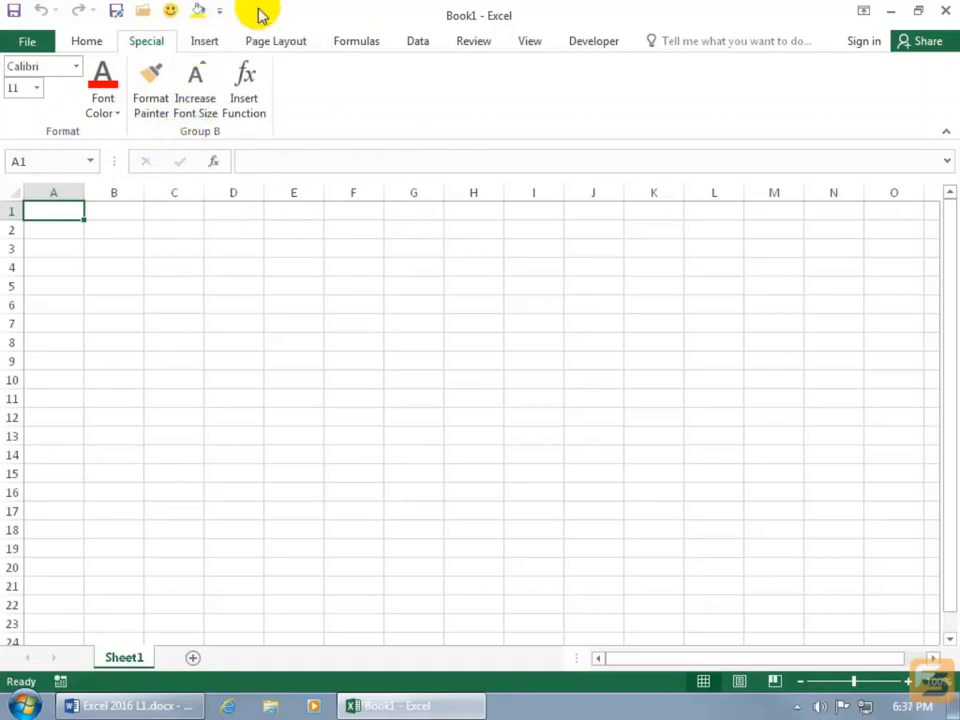
# Step: View the Developer tab's commands and reopen the ribbon customization settings
pyautogui.click(594, 42)
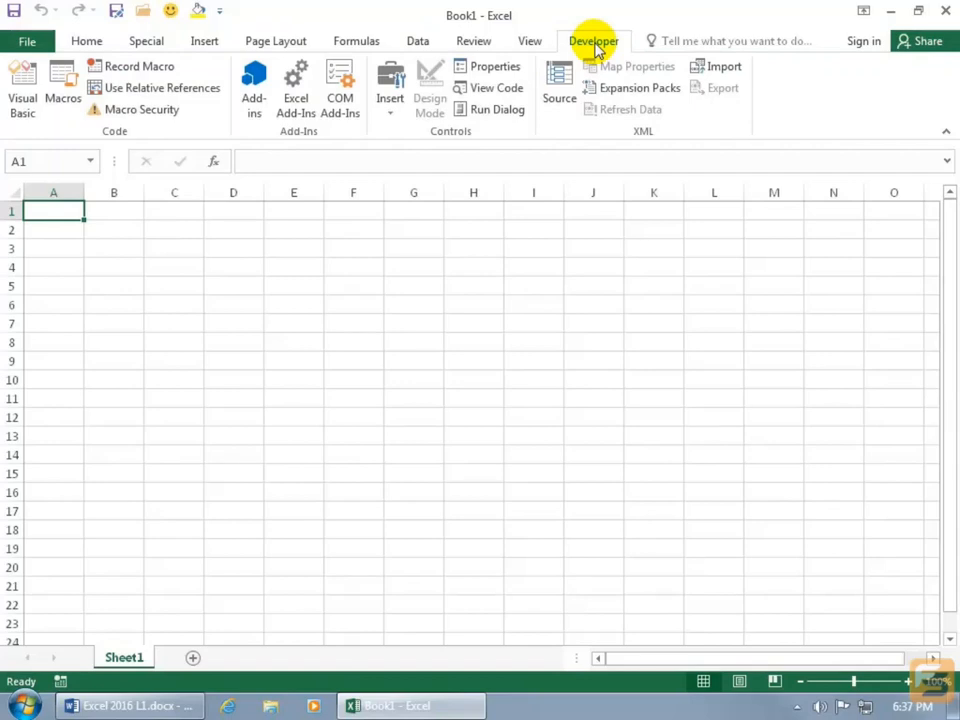
pyautogui.rightClick(592, 45)
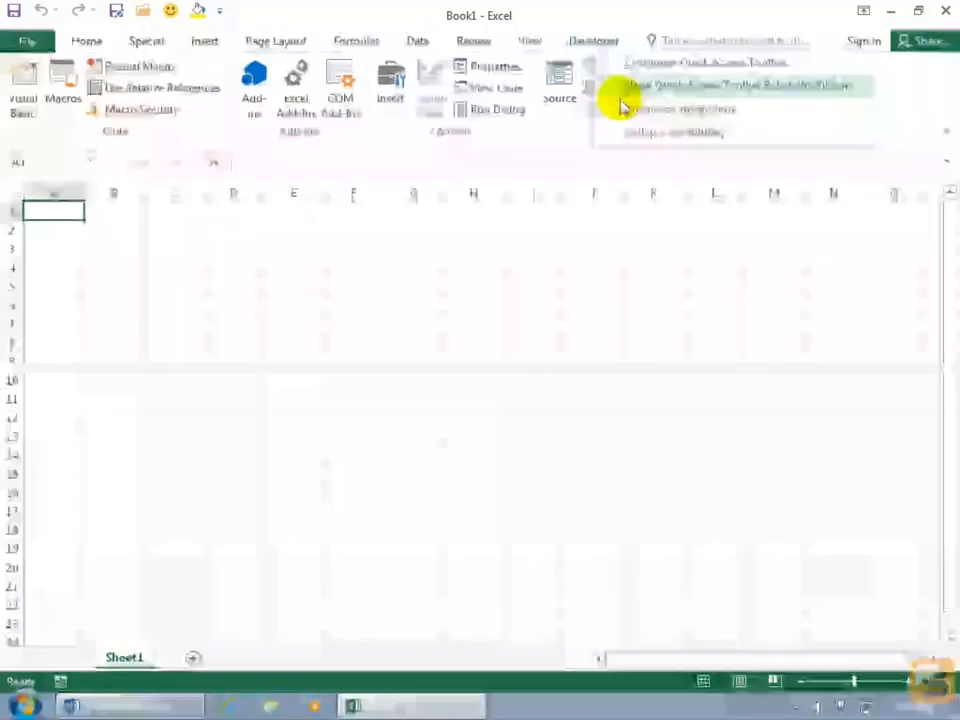
pyautogui.click(622, 107)
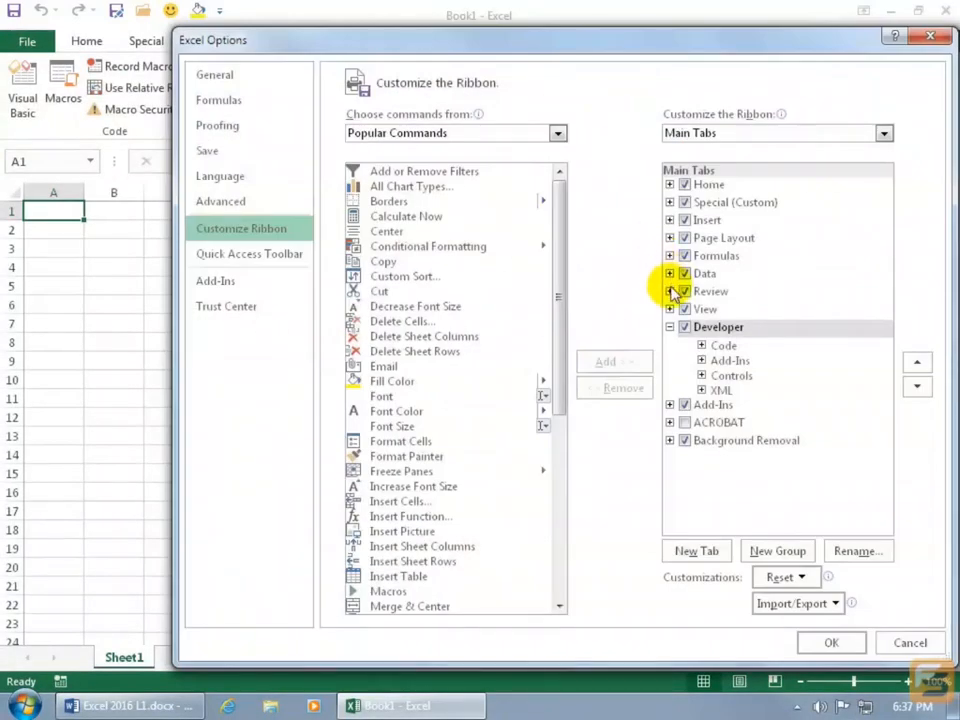
# Step: Compare the reset options offered for the Review tab and for the customized Home tab
pyautogui.click(700, 291)
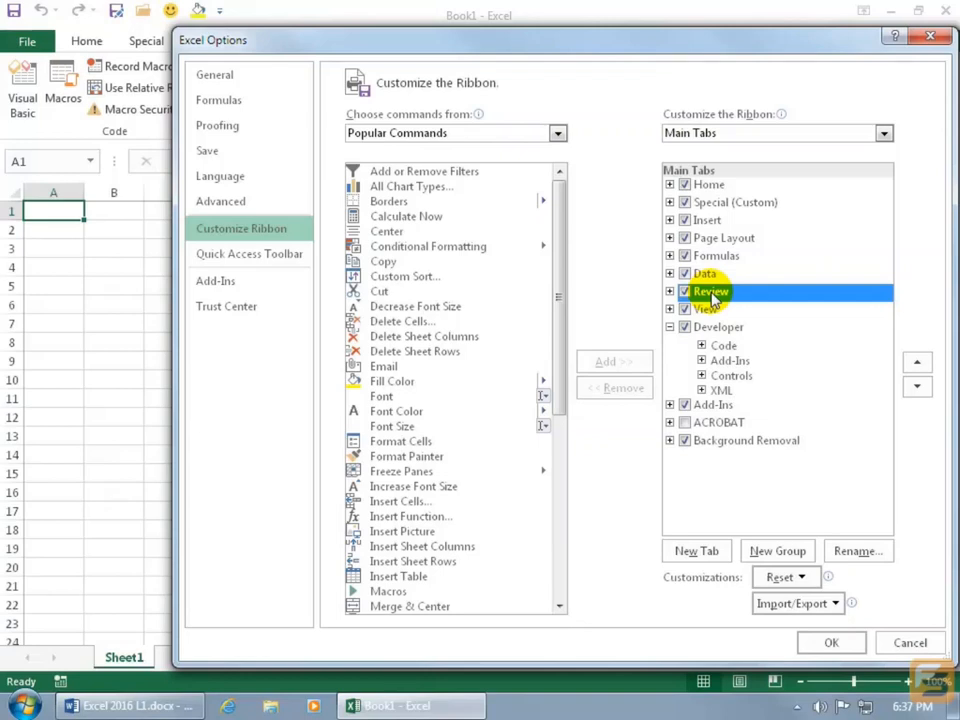
pyautogui.click(804, 578)
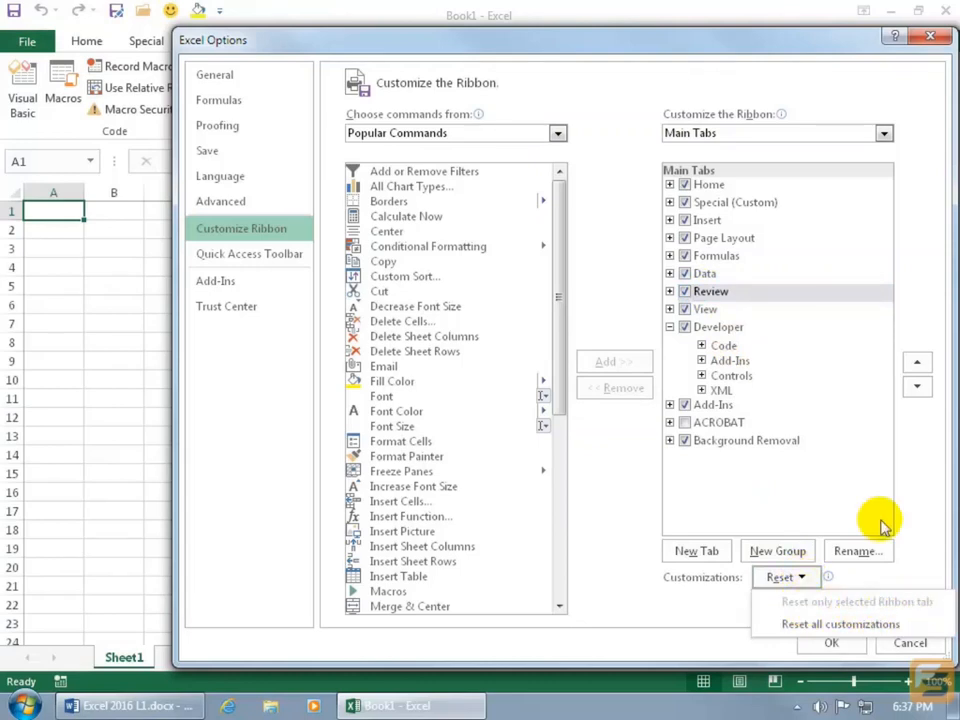
pyautogui.click(710, 186)
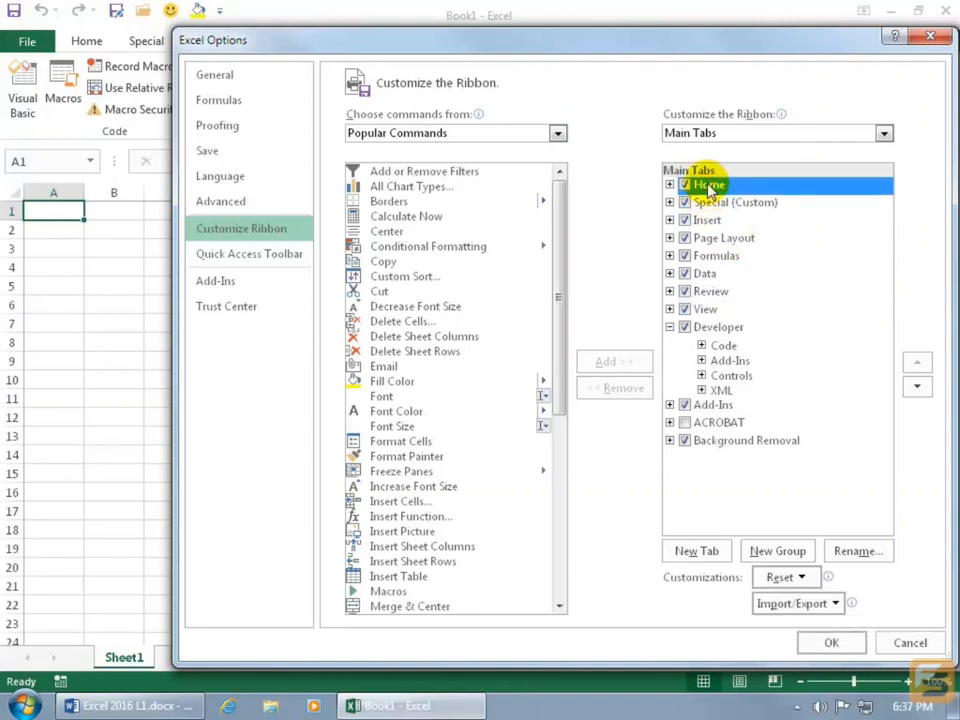
pyautogui.click(795, 577)
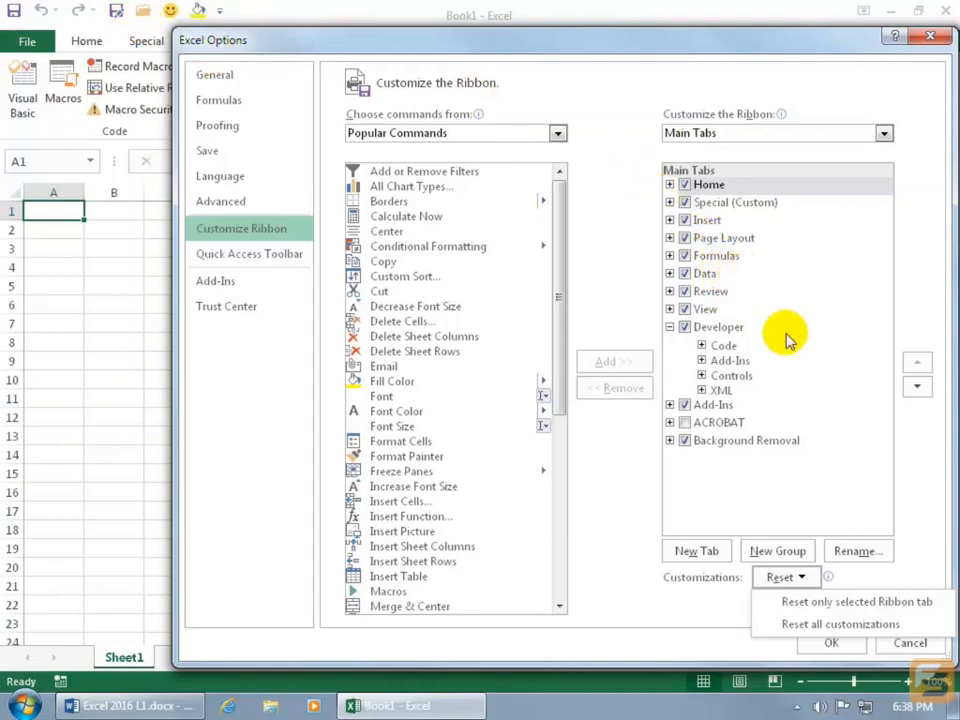
pyautogui.click(638, 321)
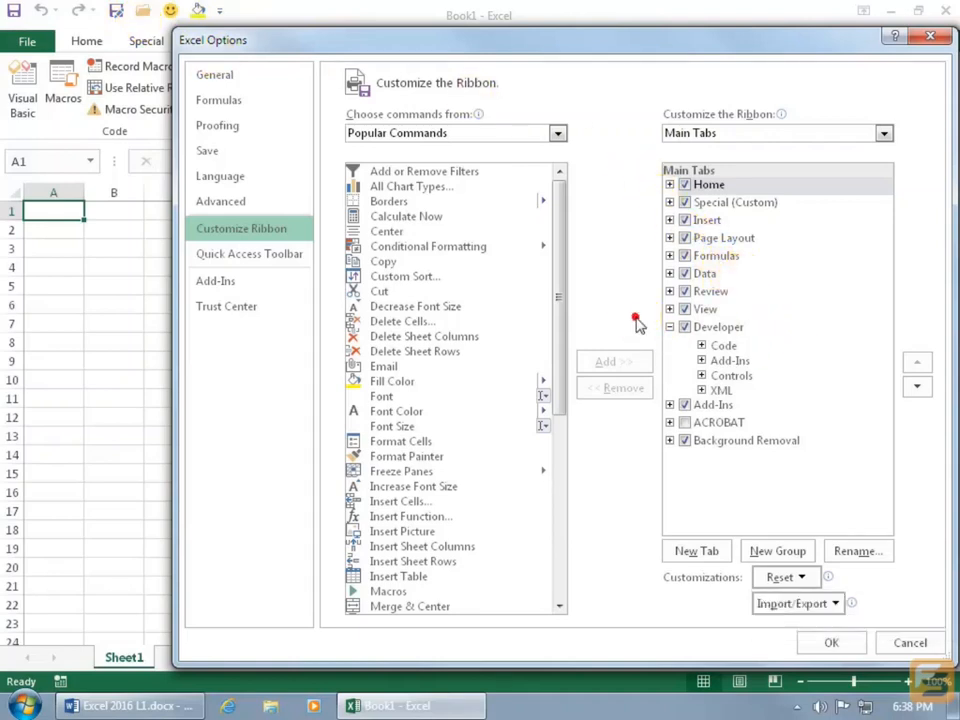
# Step: Hide the custom Special tab from the ribbon, apply the change, and re-enable the tab in the ribbon customization settings
pyautogui.click(685, 203)
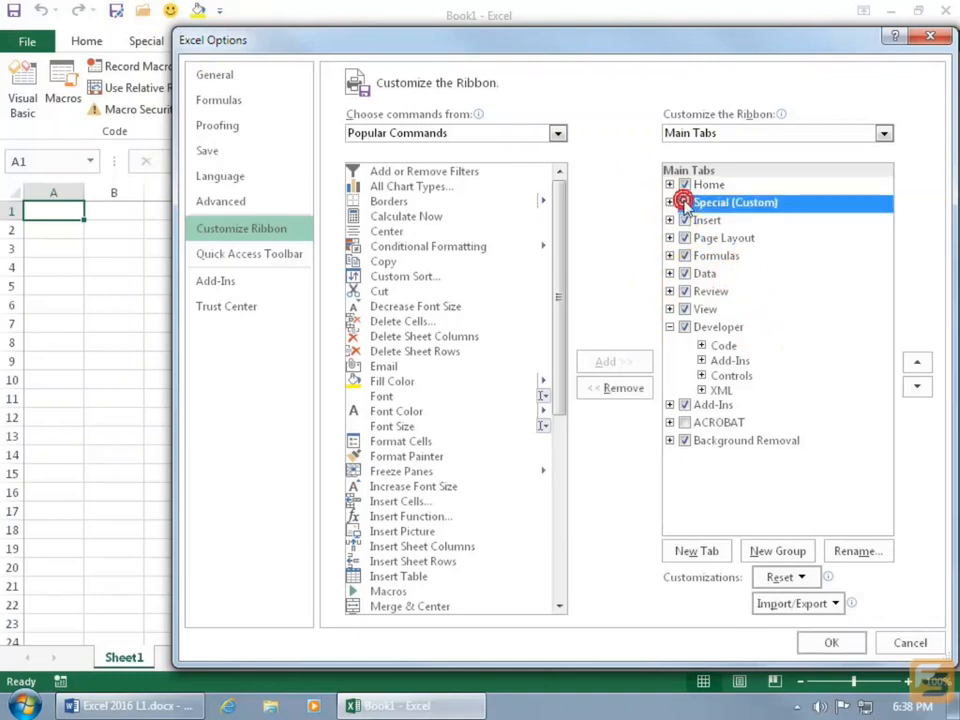
pyautogui.click(820, 645)
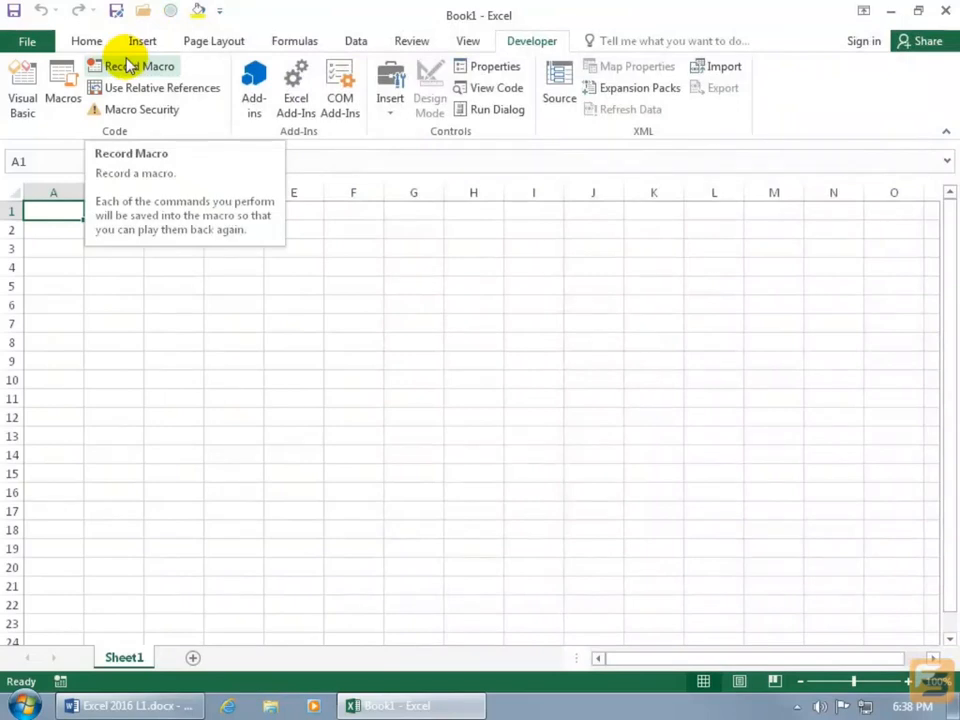
pyautogui.rightClick(200, 41)
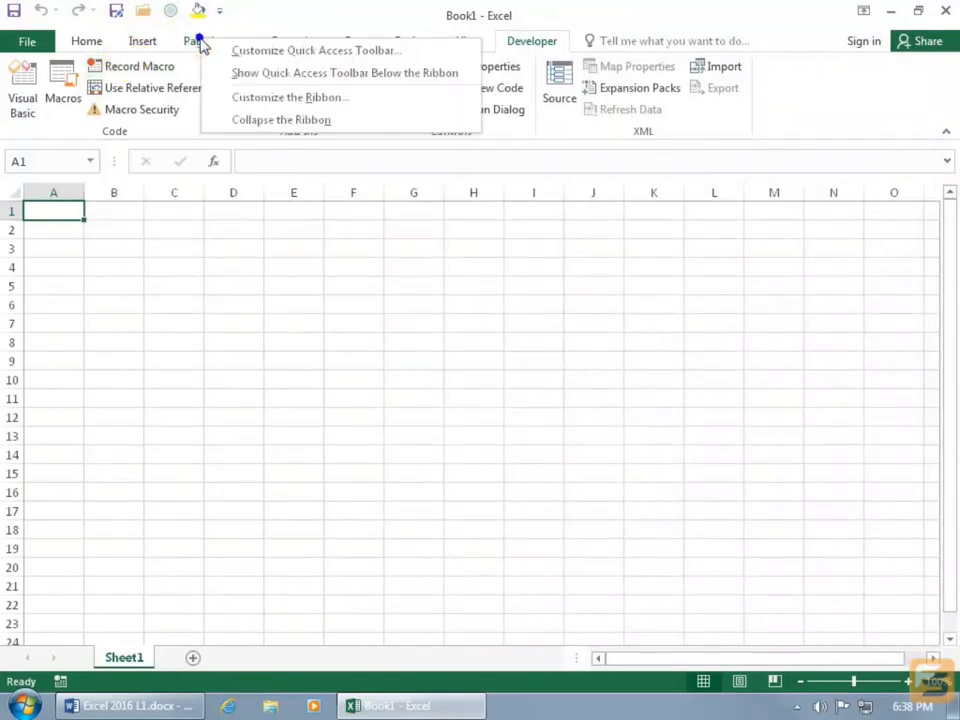
pyautogui.click(234, 98)
pyautogui.click(685, 203)
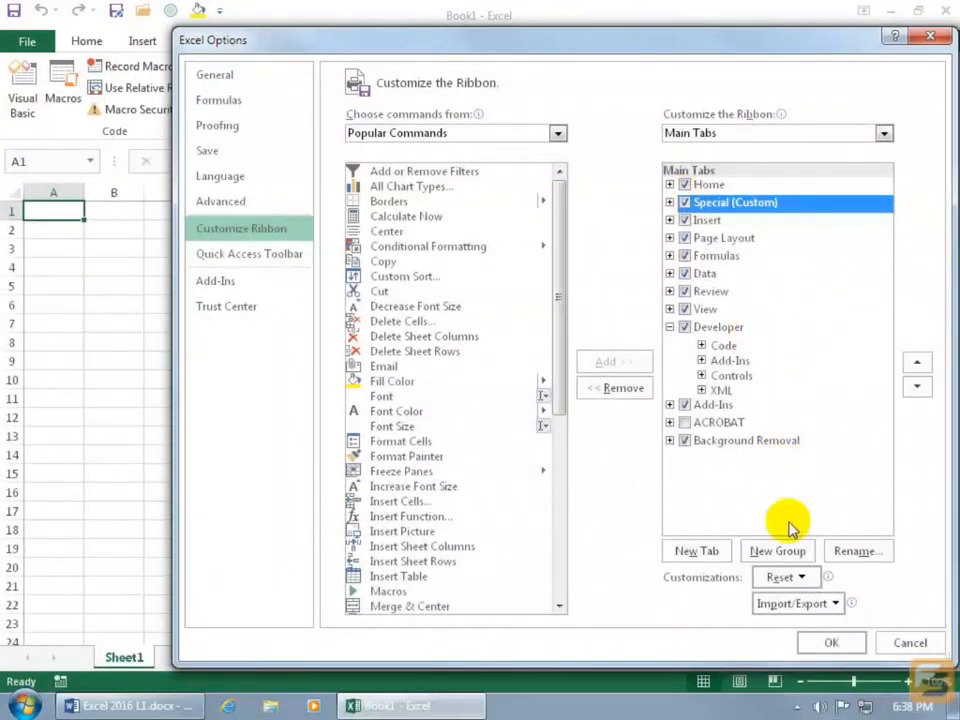
# Step: Reset all ribbon and Quick Access Toolbar customizations, agreeing to their deletion, and apply the change
pyautogui.click(806, 576)
pyautogui.click(810, 621)
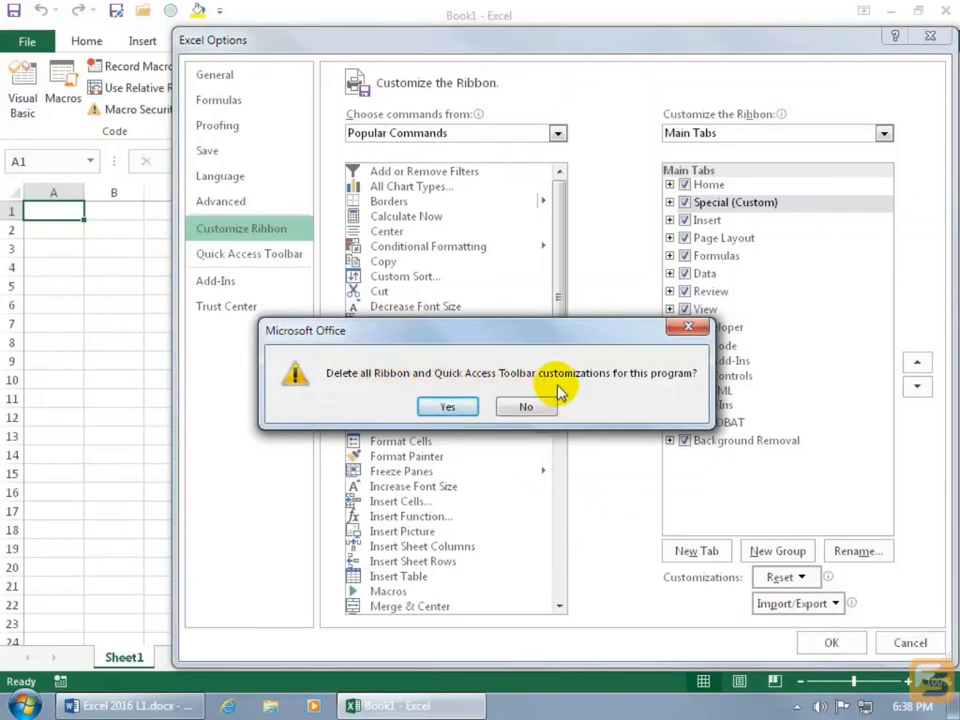
pyautogui.click(449, 405)
pyautogui.click(831, 645)
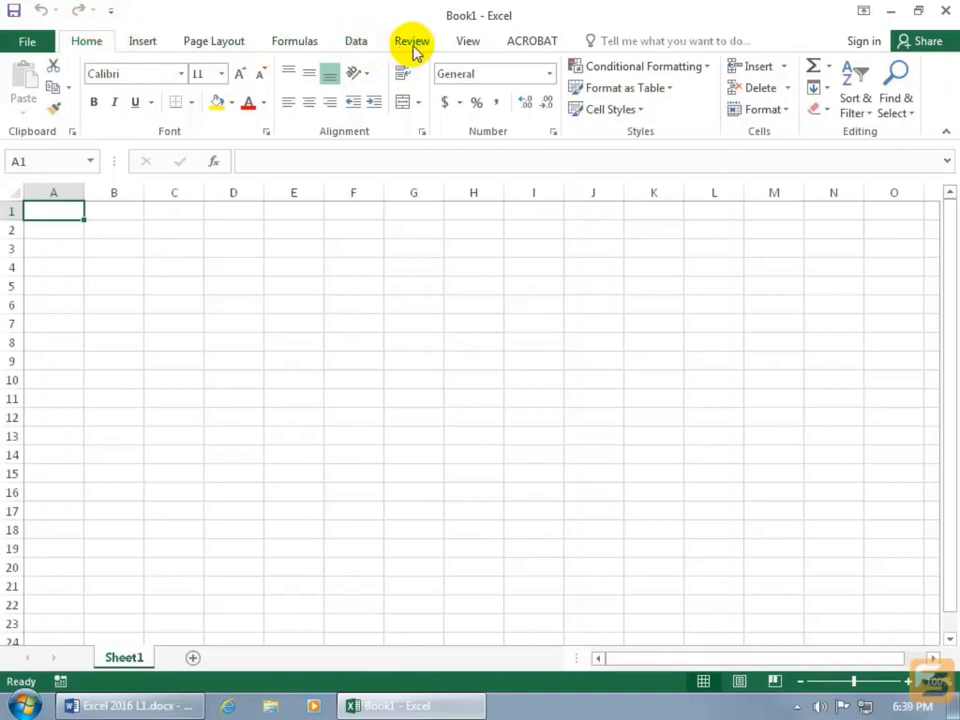
# Step: Hide the ACROBAT tab from the ribbon through the ribbon customization settings and apply the change
pyautogui.rightClick(512, 56)
pyautogui.click(555, 138)
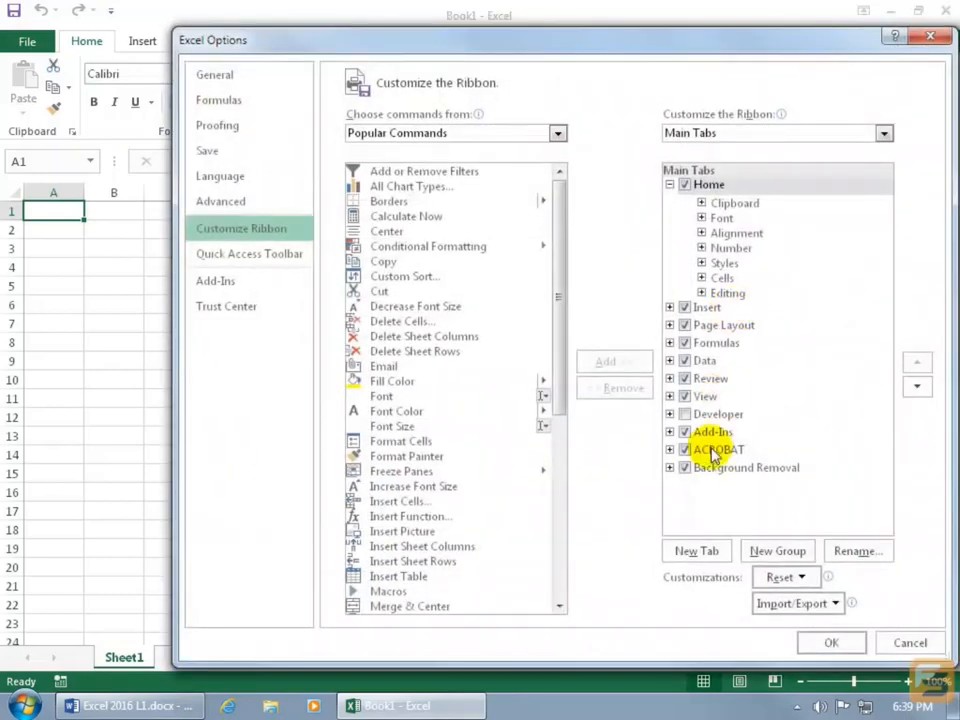
pyautogui.click(682, 446)
pyautogui.click(844, 638)
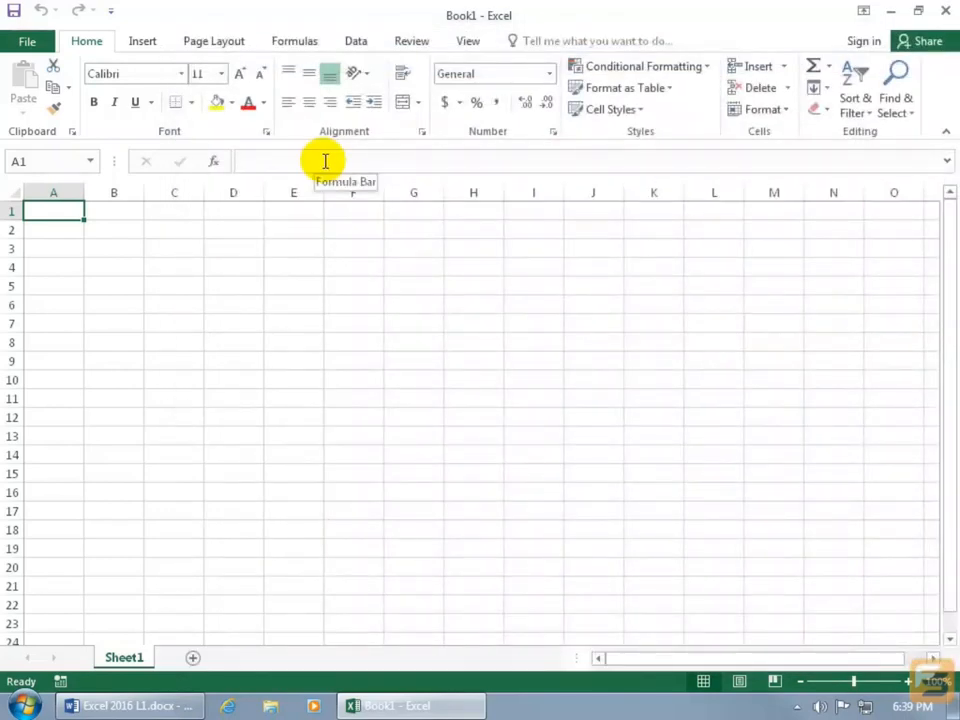
# Step: Add the Save As and Open commands from Popular Commands to the Quick Access Toolbar and apply the change
pyautogui.rightClick(97, 17)
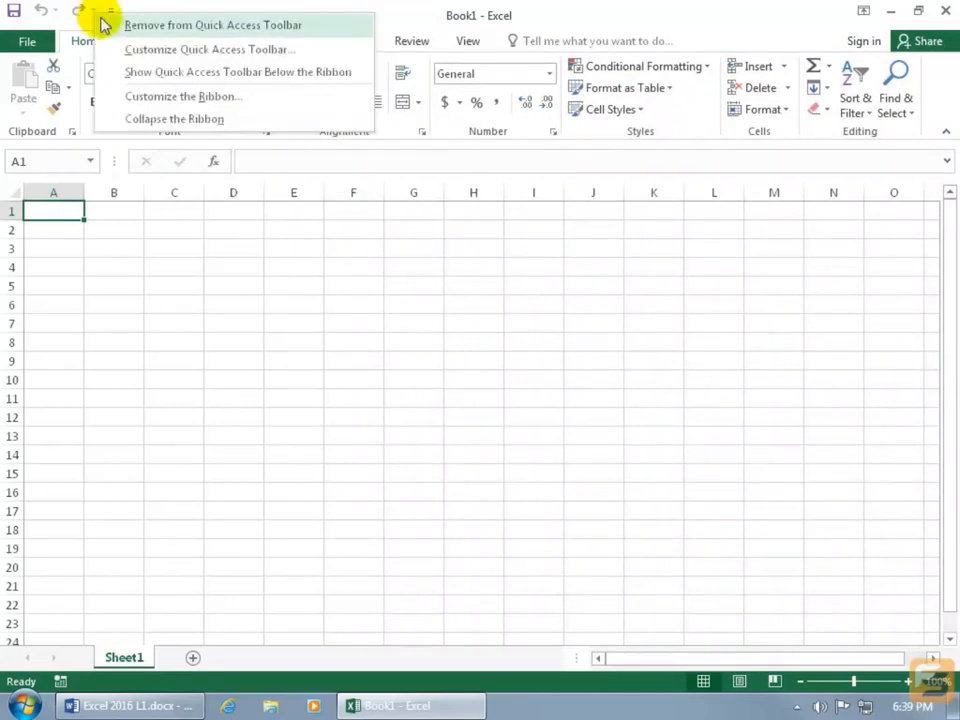
pyautogui.click(140, 50)
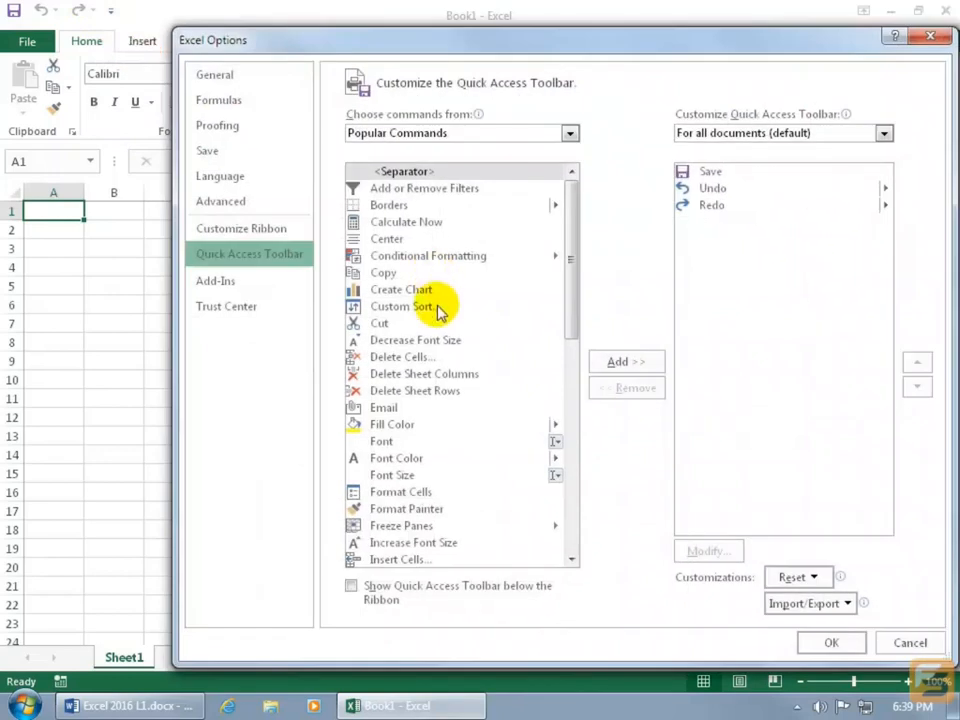
pyautogui.moveTo(574, 274); pyautogui.dragTo(575, 440)
pyautogui.click(395, 537)
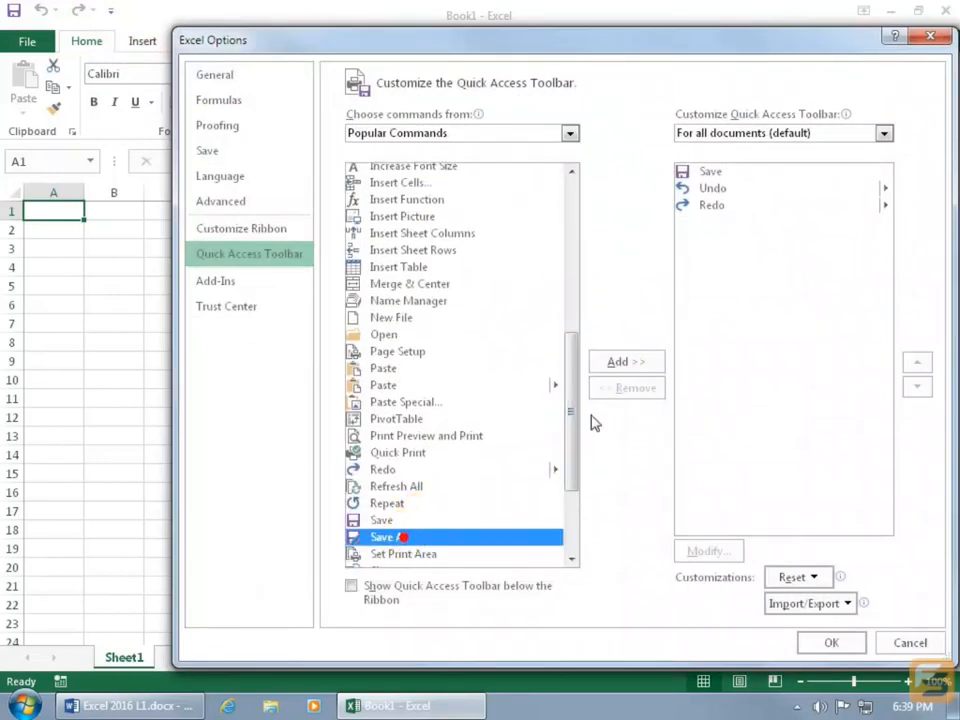
pyautogui.click(615, 362)
pyautogui.click(440, 334)
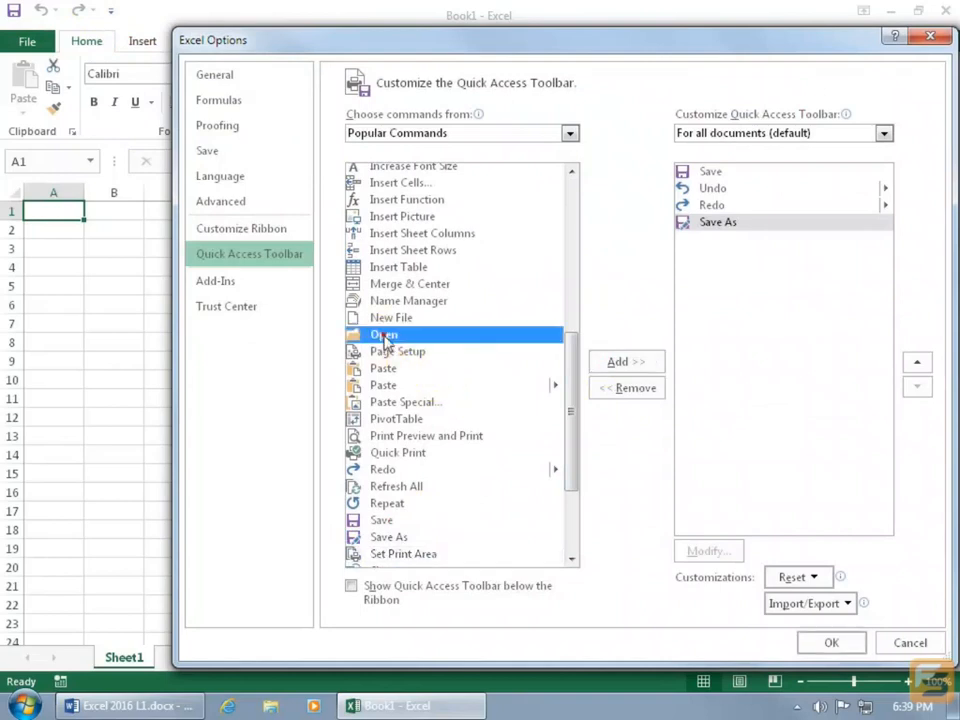
pyautogui.click(635, 362)
pyautogui.click(811, 633)
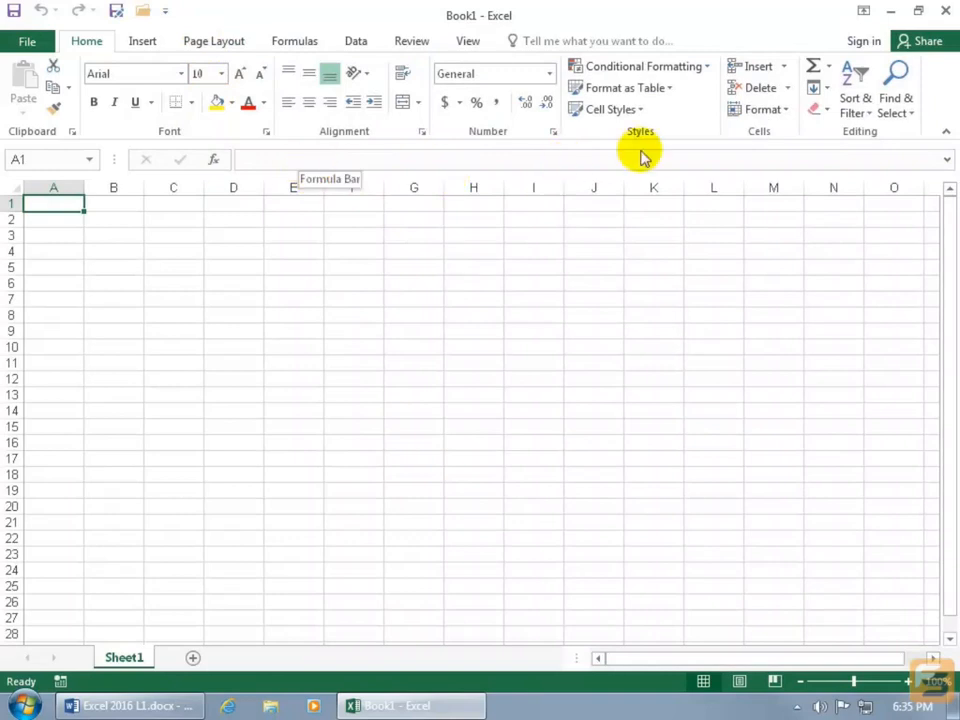
# Step: Set the ribbon to Auto-hide, reveal it temporarily, and return to the sheet so it hides again
pyautogui.click(862, 11)
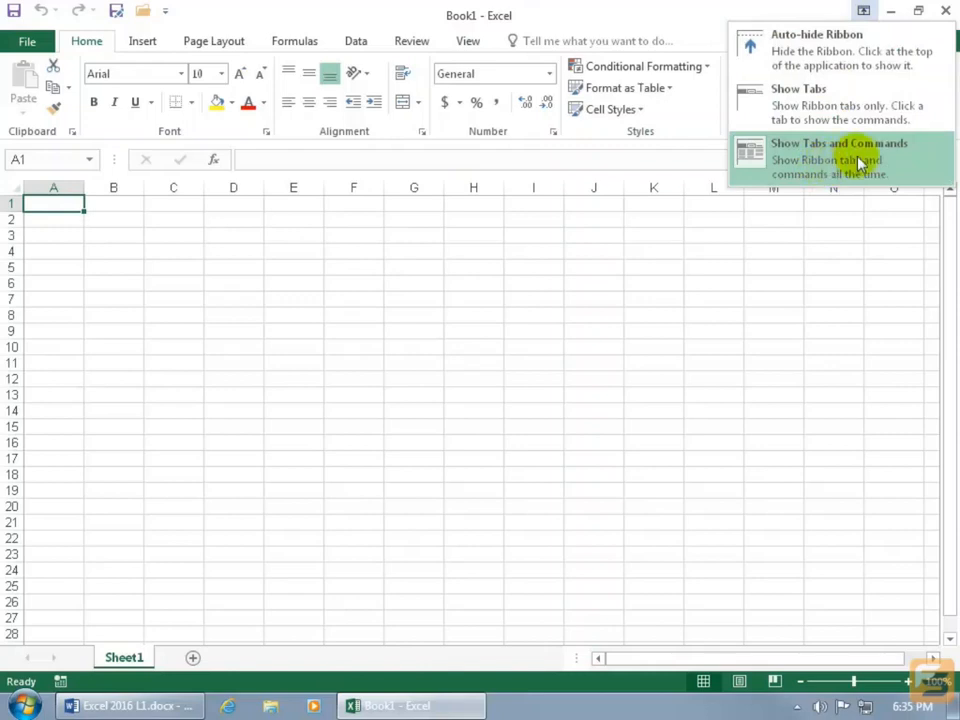
pyautogui.click(815, 62)
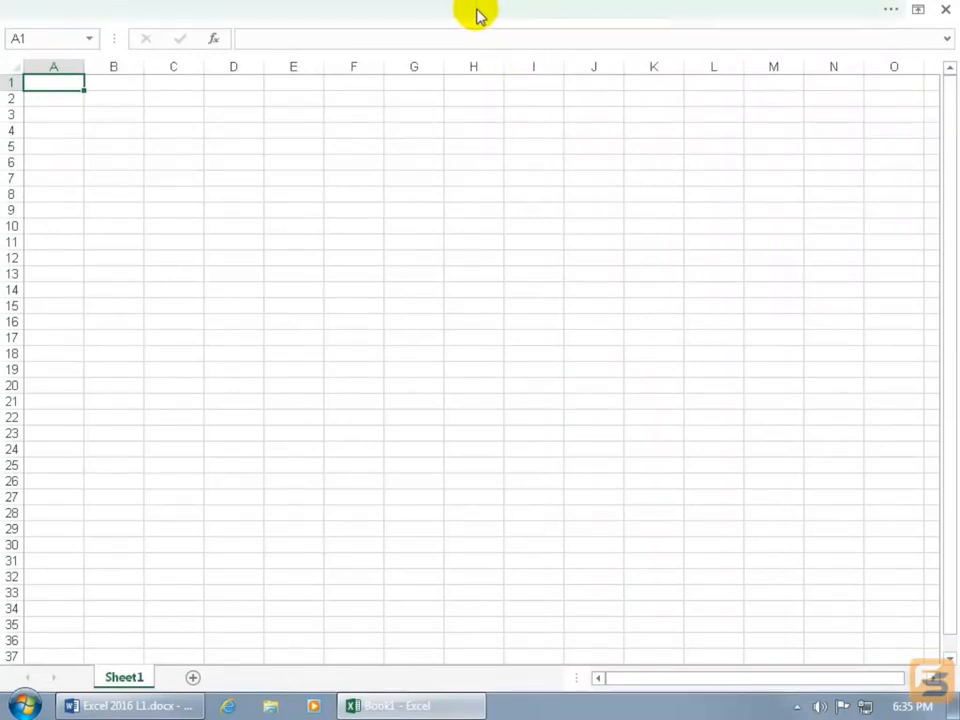
pyautogui.click(550, 15)
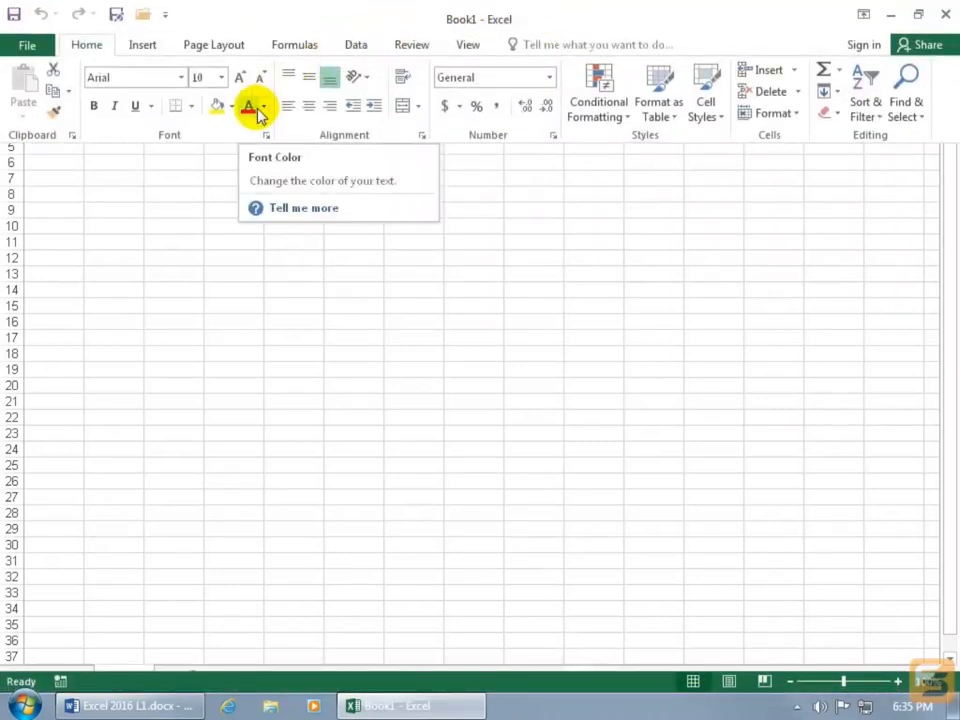
pyautogui.click(478, 197)
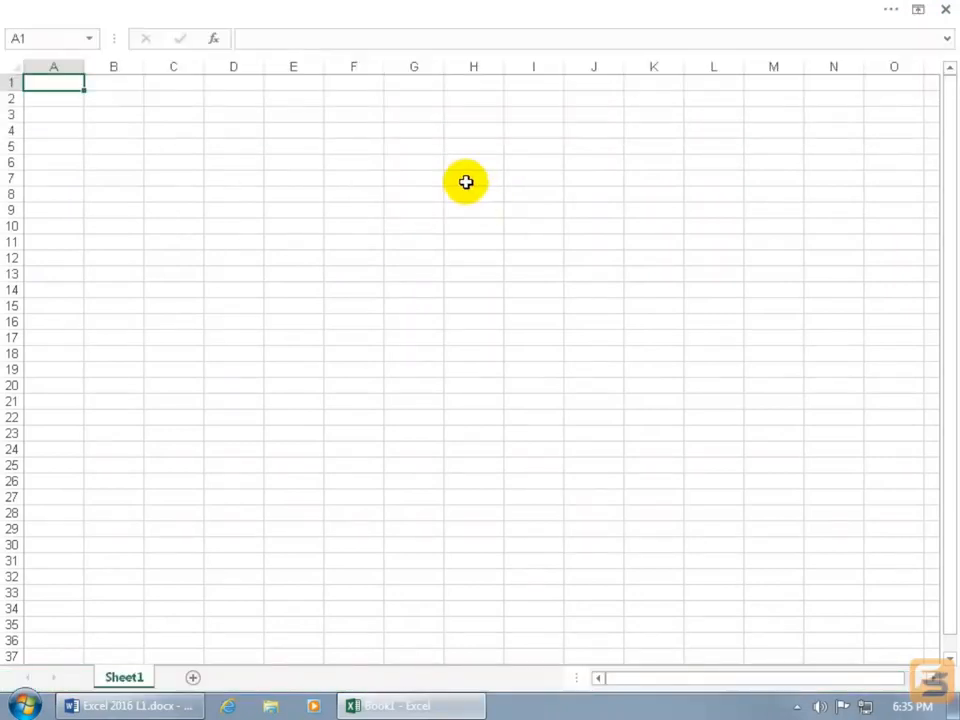
# Step: Set the ribbon to Show Tabs only, and temporarily display the Data tab's commands before returning to the sheet
pyautogui.click(780, 10)
pyautogui.click(862, 14)
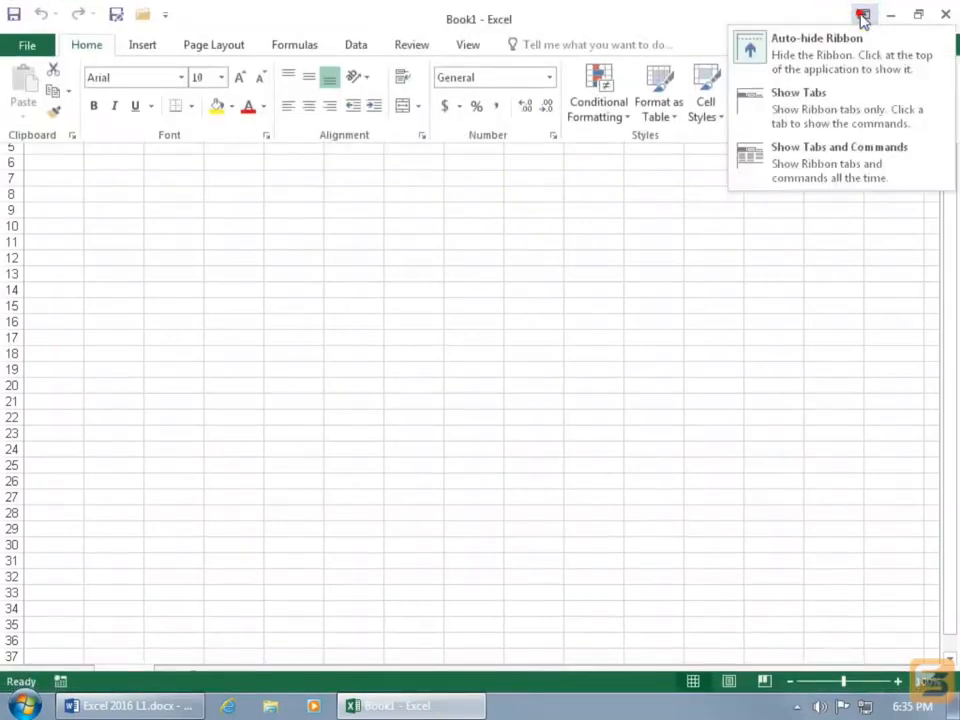
pyautogui.click(818, 97)
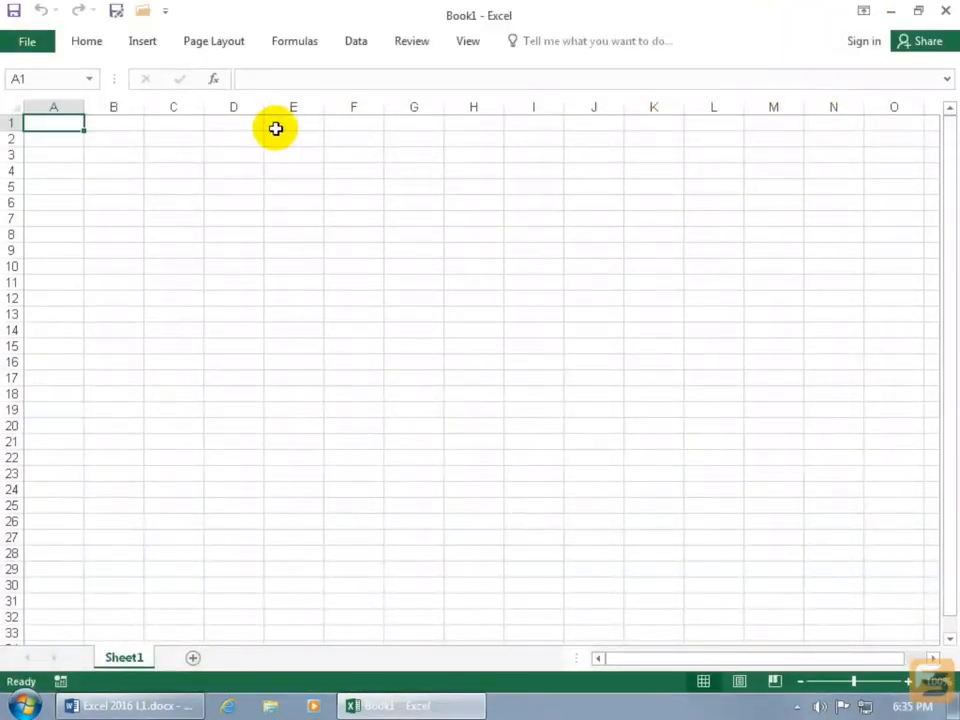
pyautogui.click(359, 44)
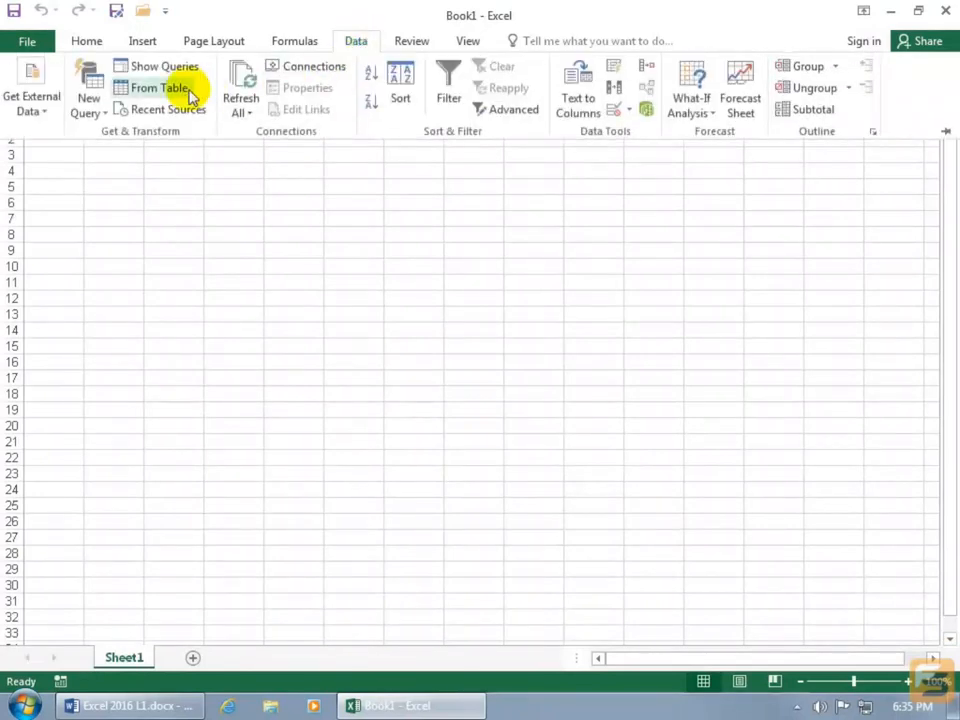
pyautogui.click(362, 206)
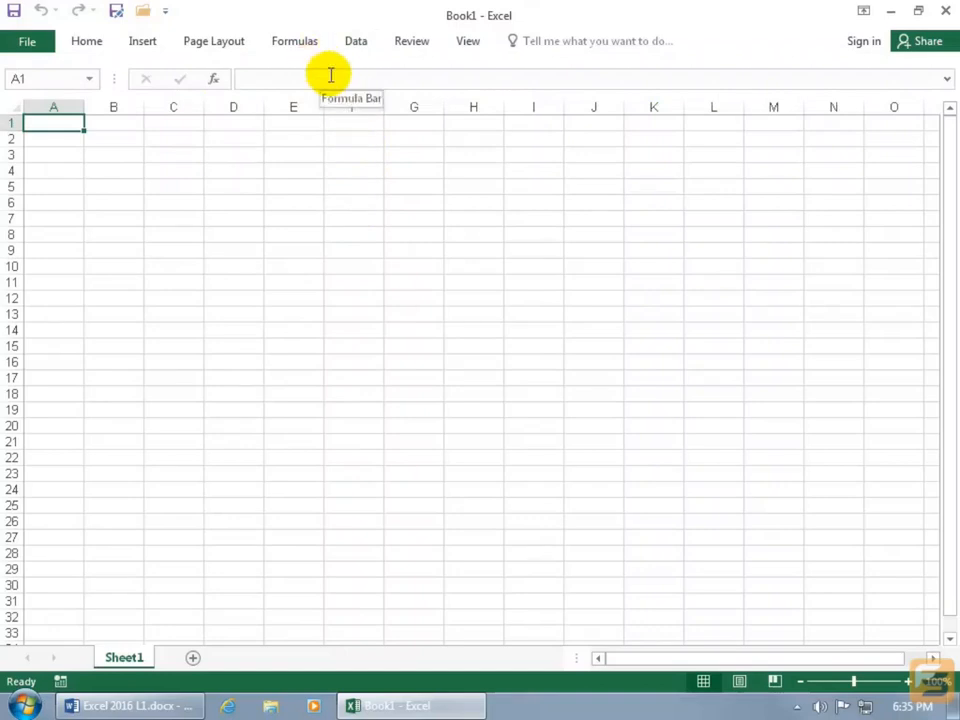
# Step: Set the ribbon to Show Tabs and Commands, and collapse and re-expand it once using the Data tab
pyautogui.click(863, 11)
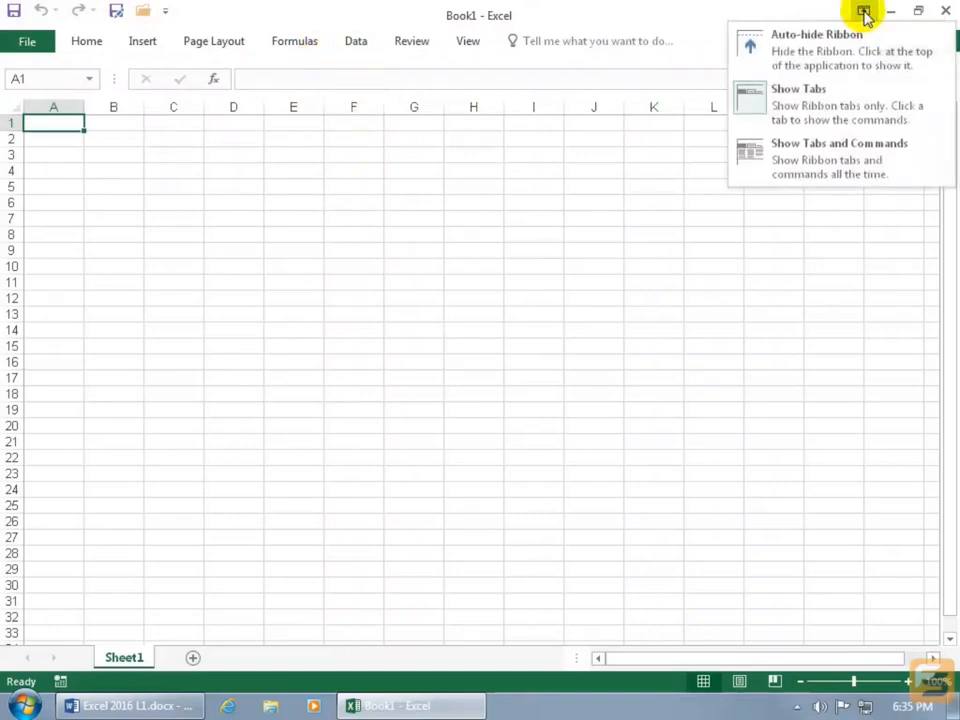
pyautogui.click(806, 158)
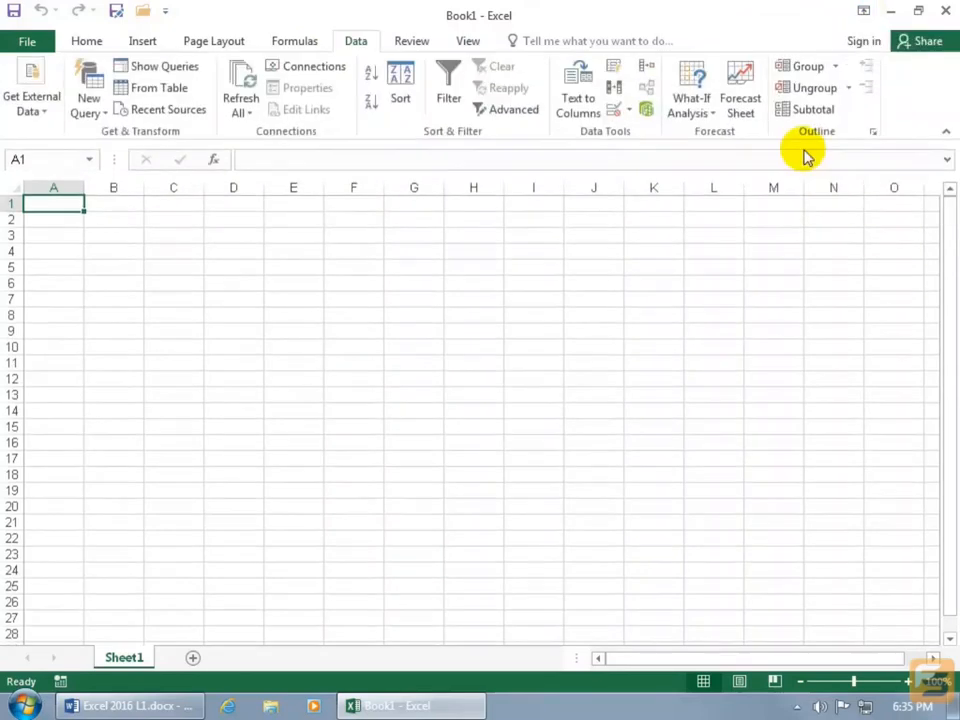
pyautogui.doubleClick(358, 42)
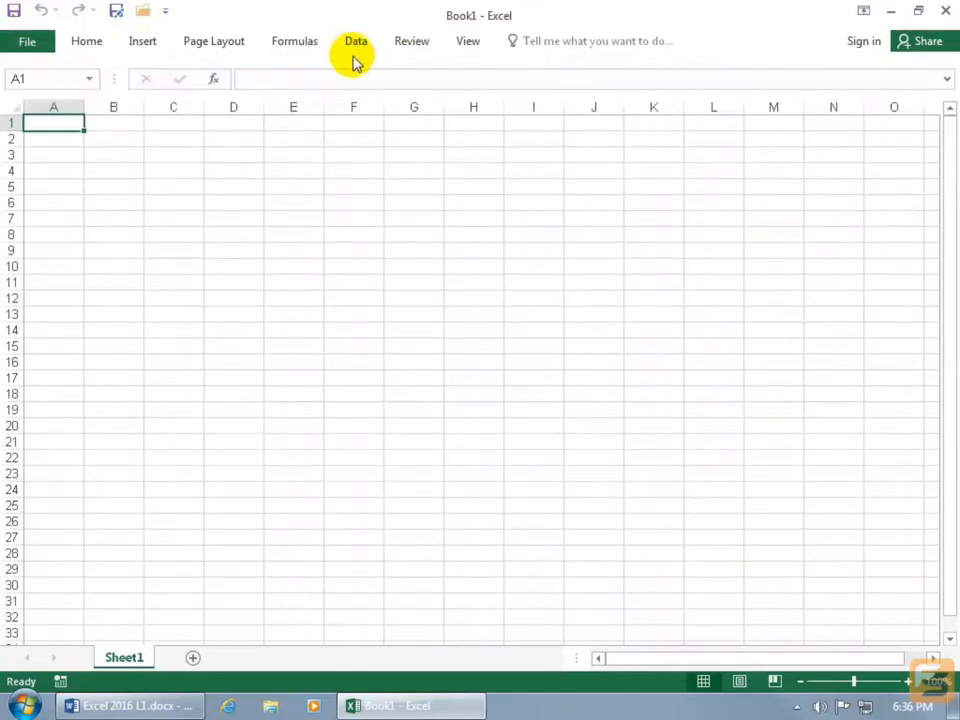
pyautogui.doubleClick(356, 45)
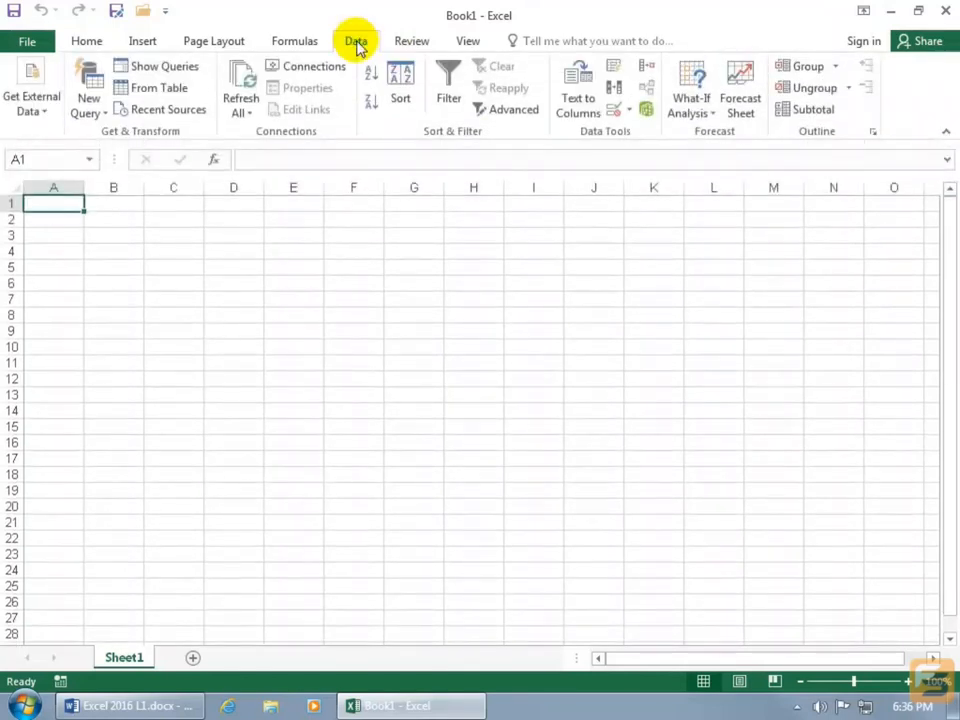
pyautogui.click(350, 222)
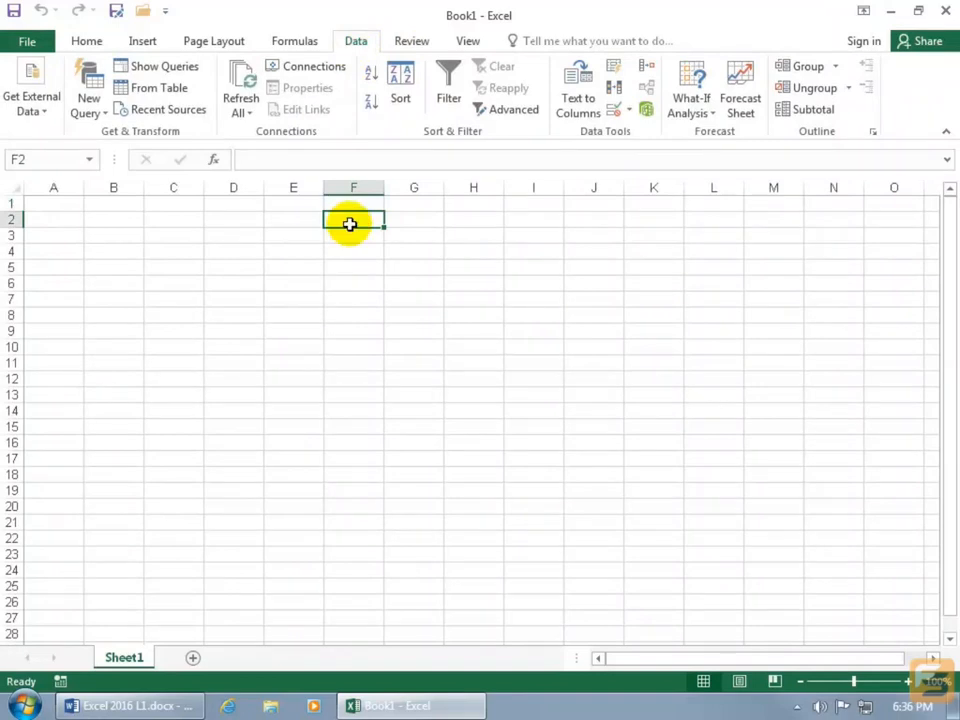